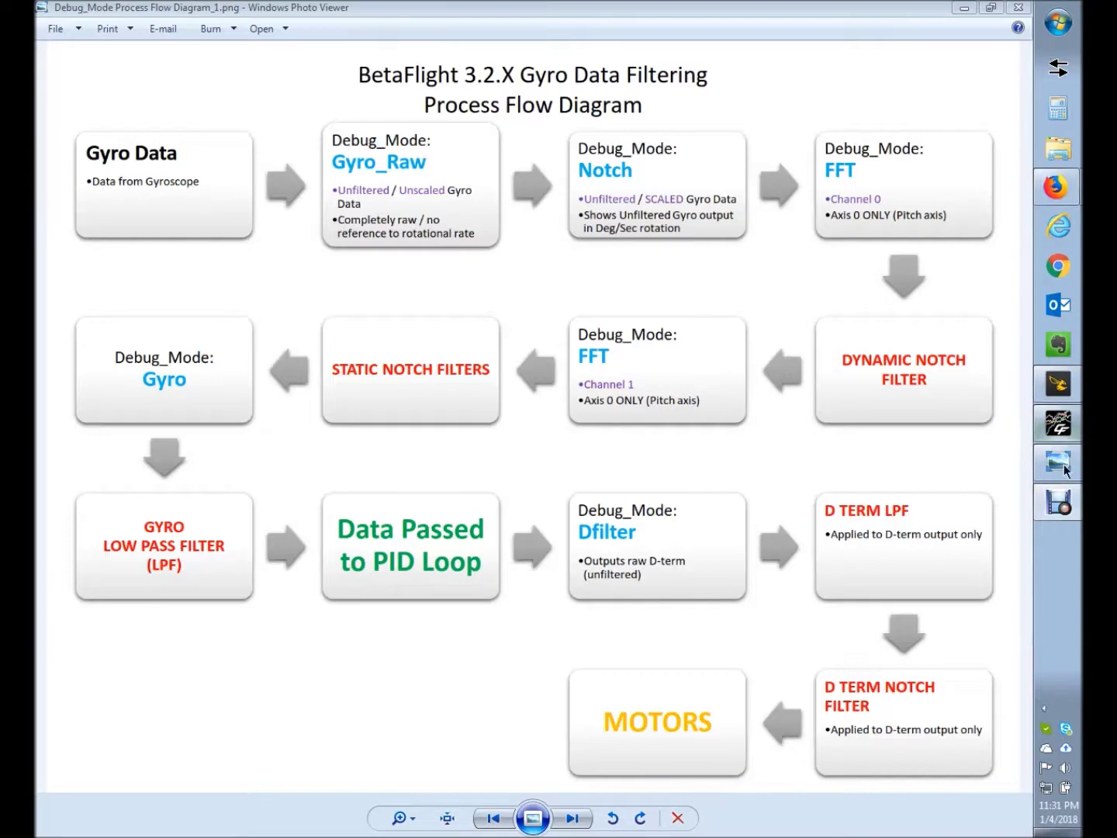
Bring up Blackbox Explorer and nudge the Great Noise Example log forward to 01:08.432
key(alt+Tab)
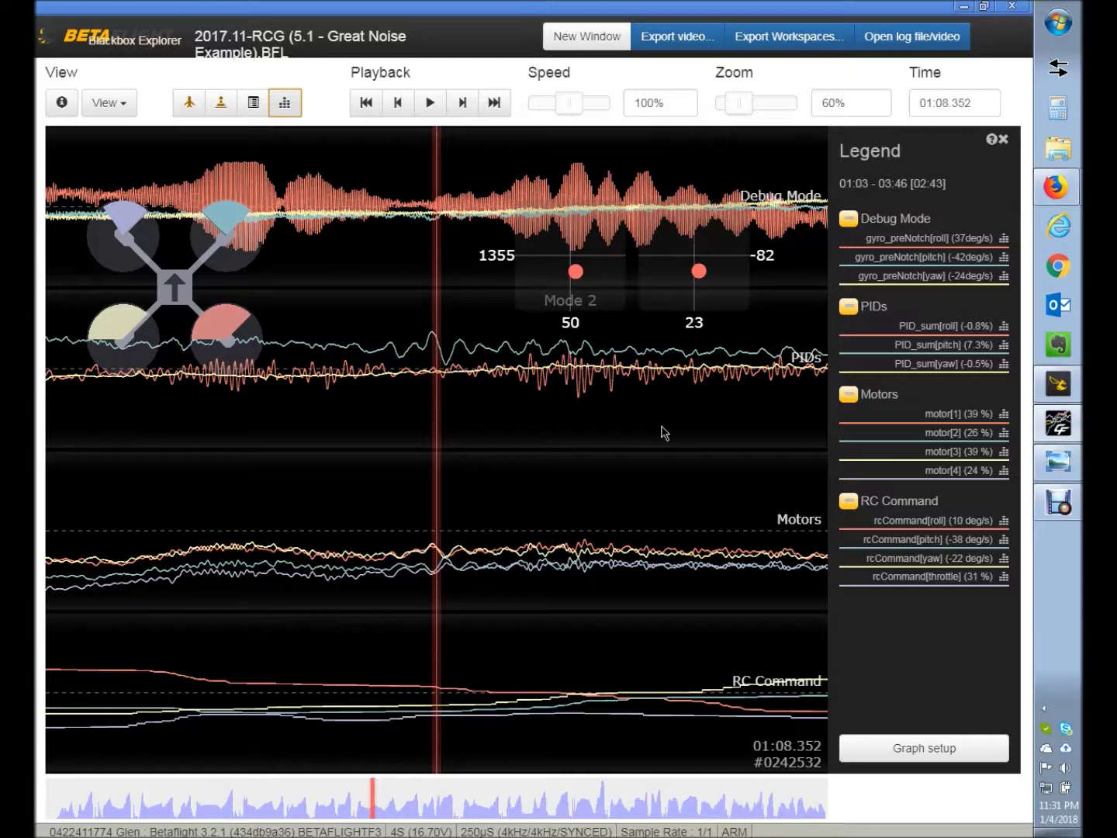
click(618, 414)
drag(618, 415, 545, 204)
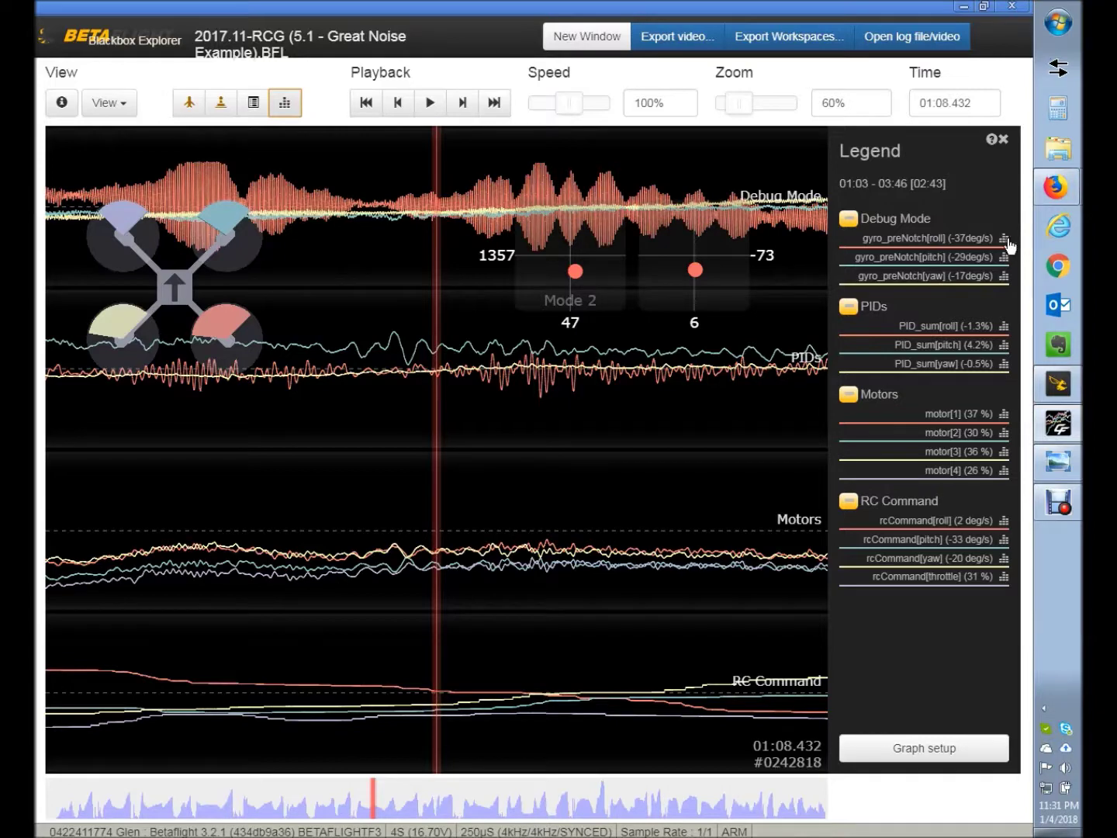
click(643, 415)
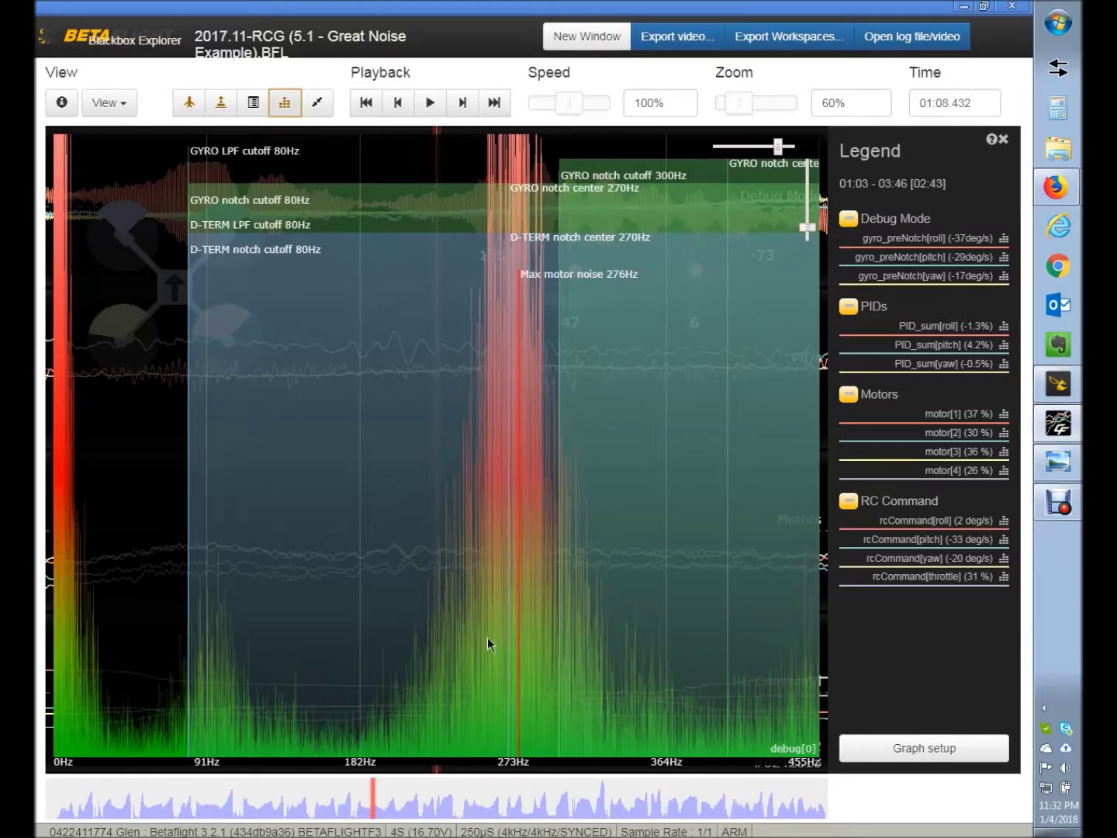
click(285, 102)
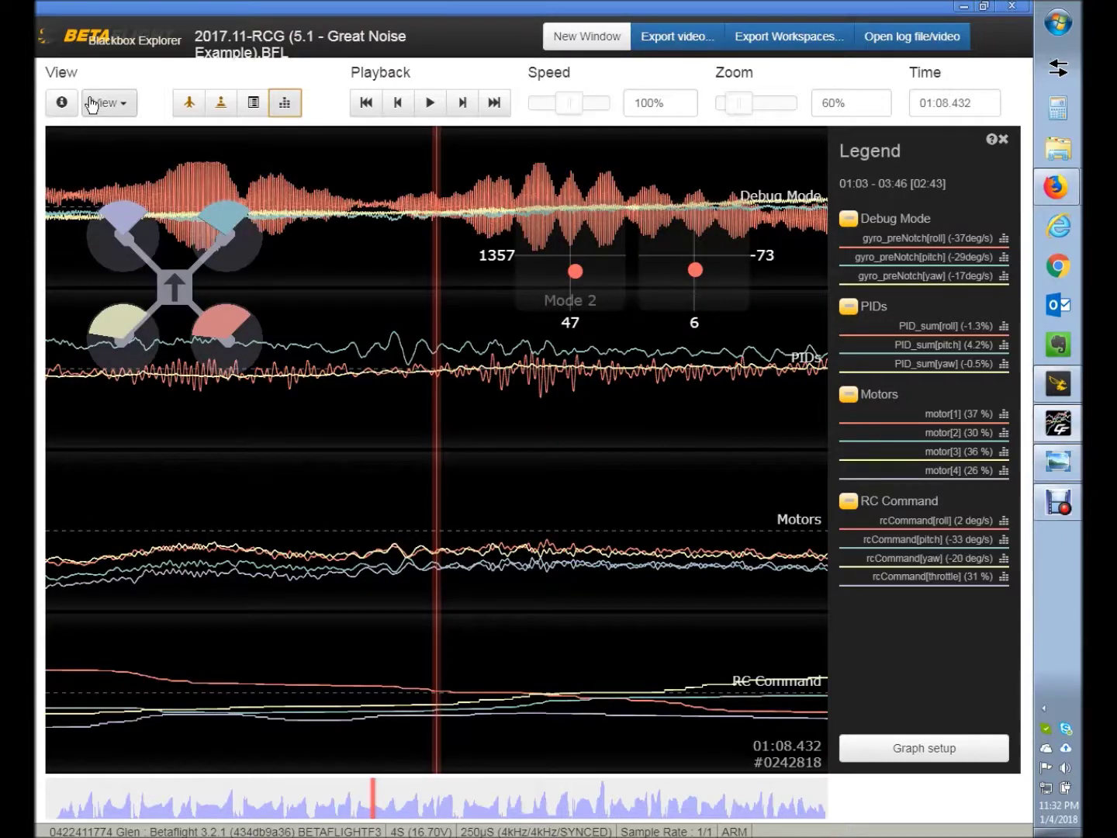
click(62, 102)
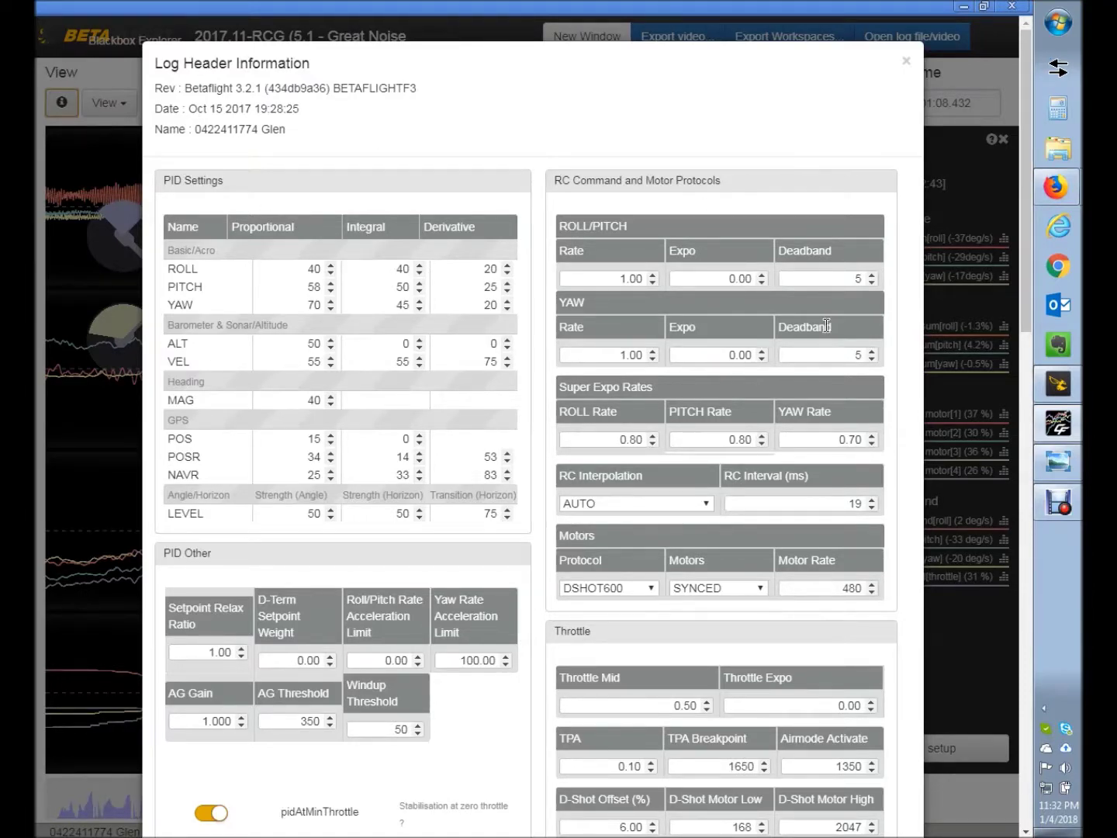
click(906, 60)
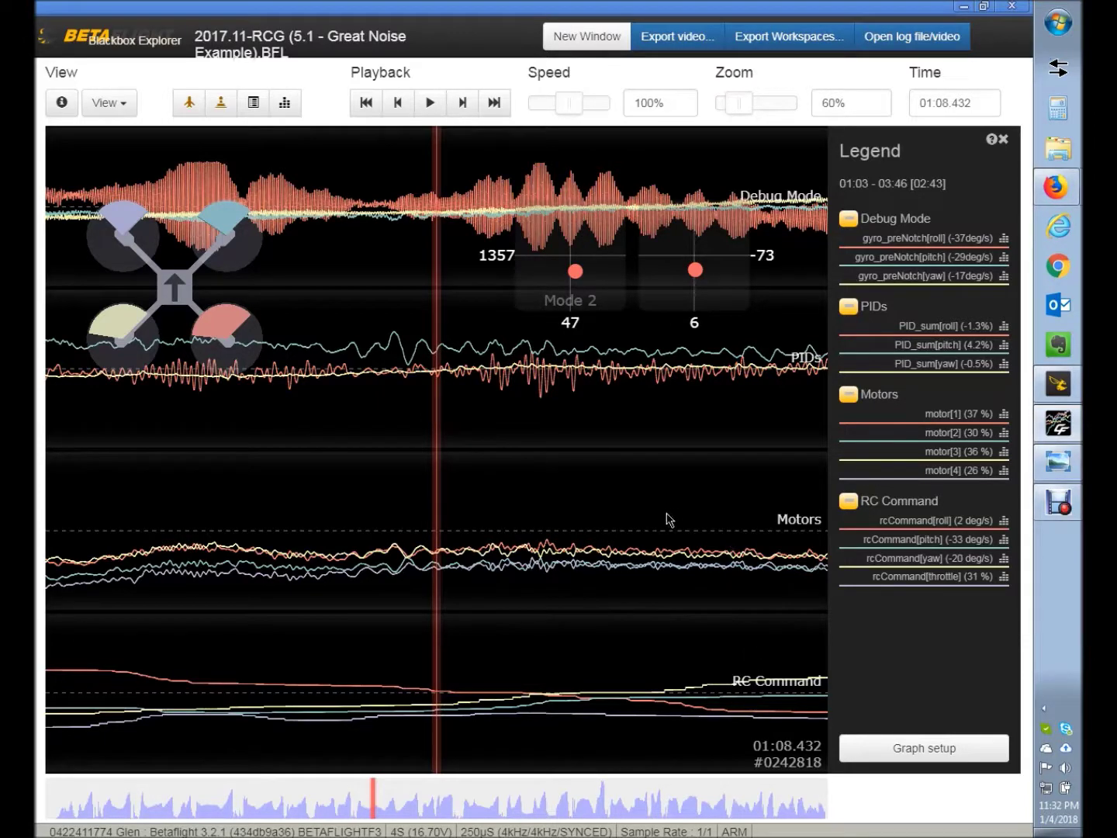
click(849, 398)
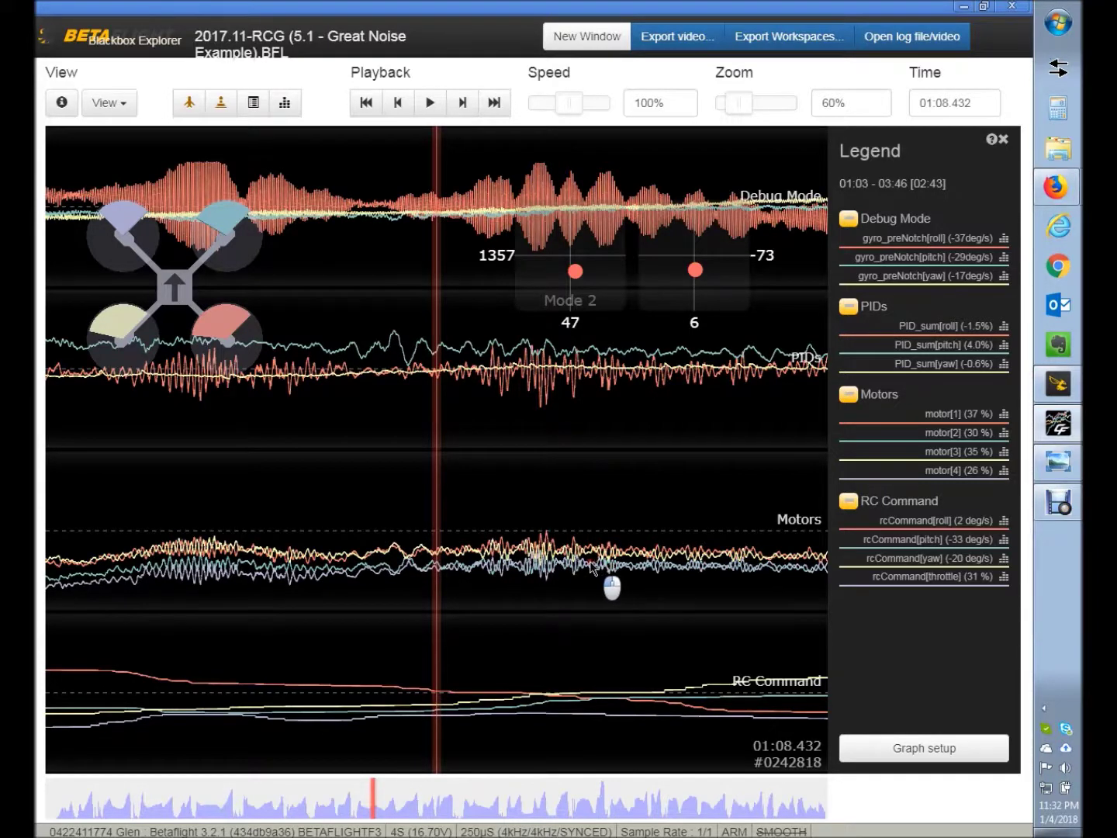
Scroll the unsmoothed, raw-noise traces forward to 01:08.698
scroll(587, 571, down, 1)
scroll(586, 570, down, 4)
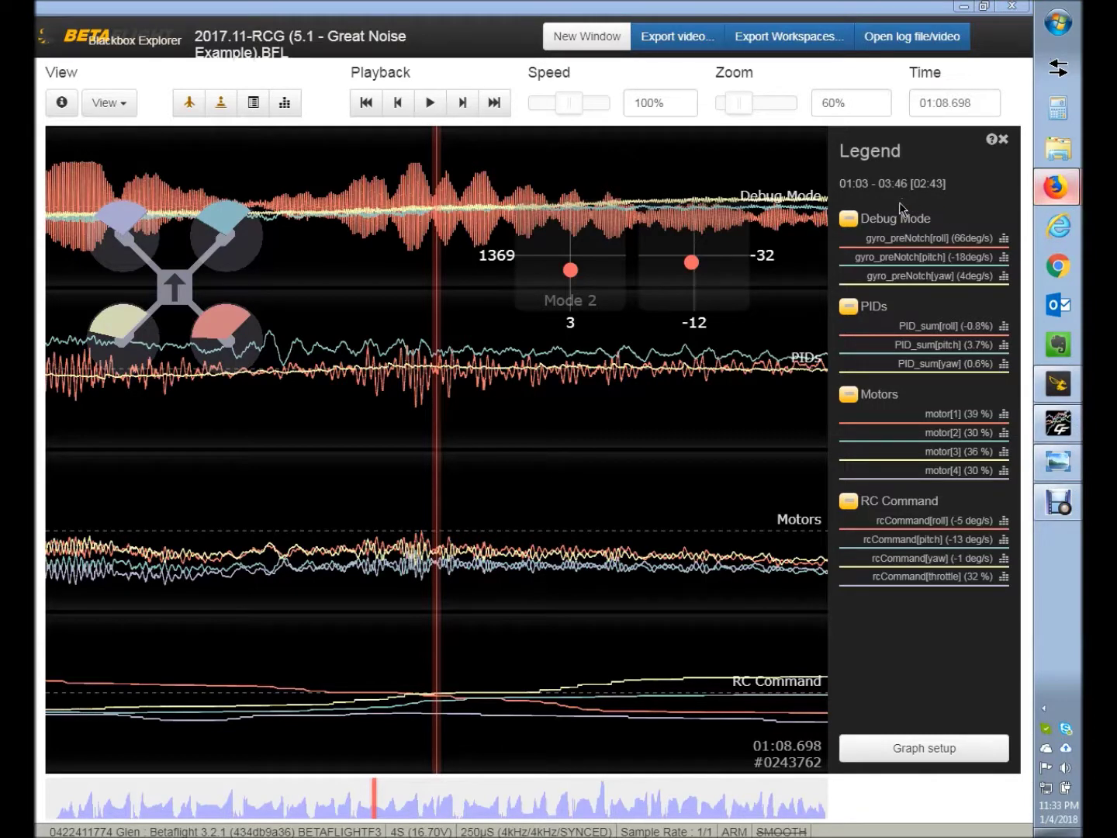
Bring Firefox forward and read the pull request comments on the Gyro_Raw, Notch, Gyro and FFT debug modes
click(1055, 186)
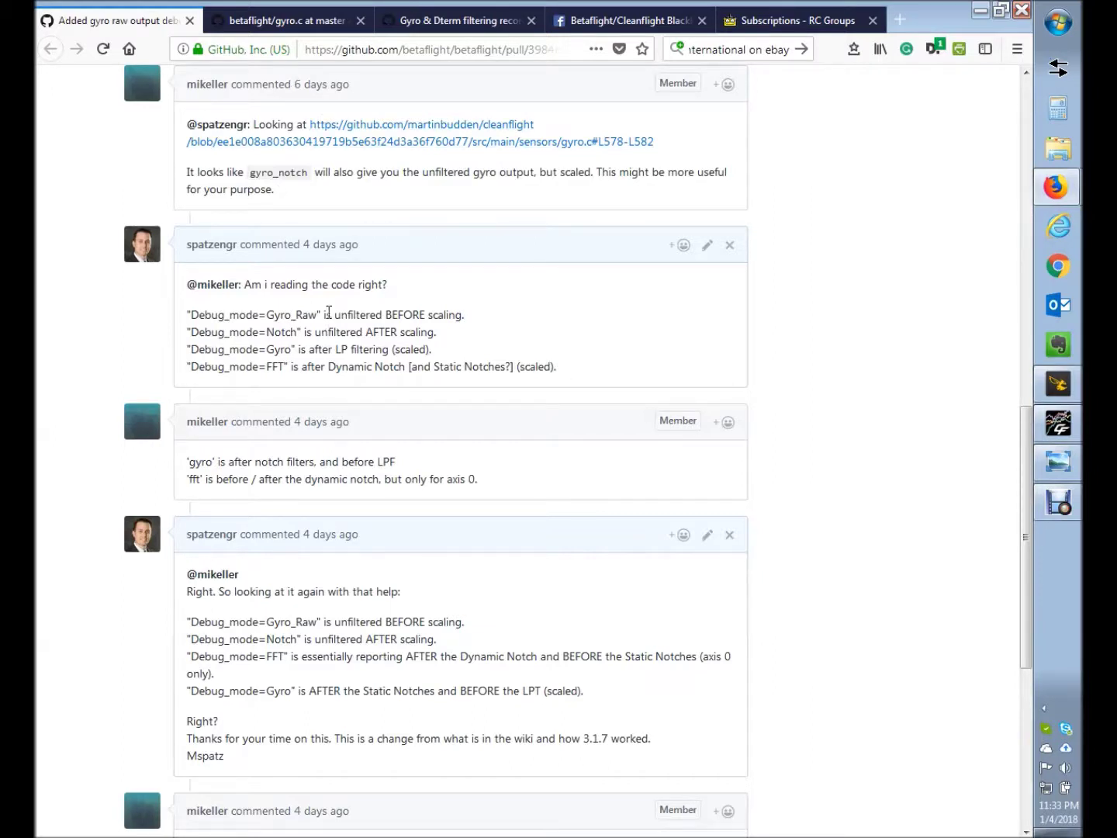
scroll(296, 532, down, 2)
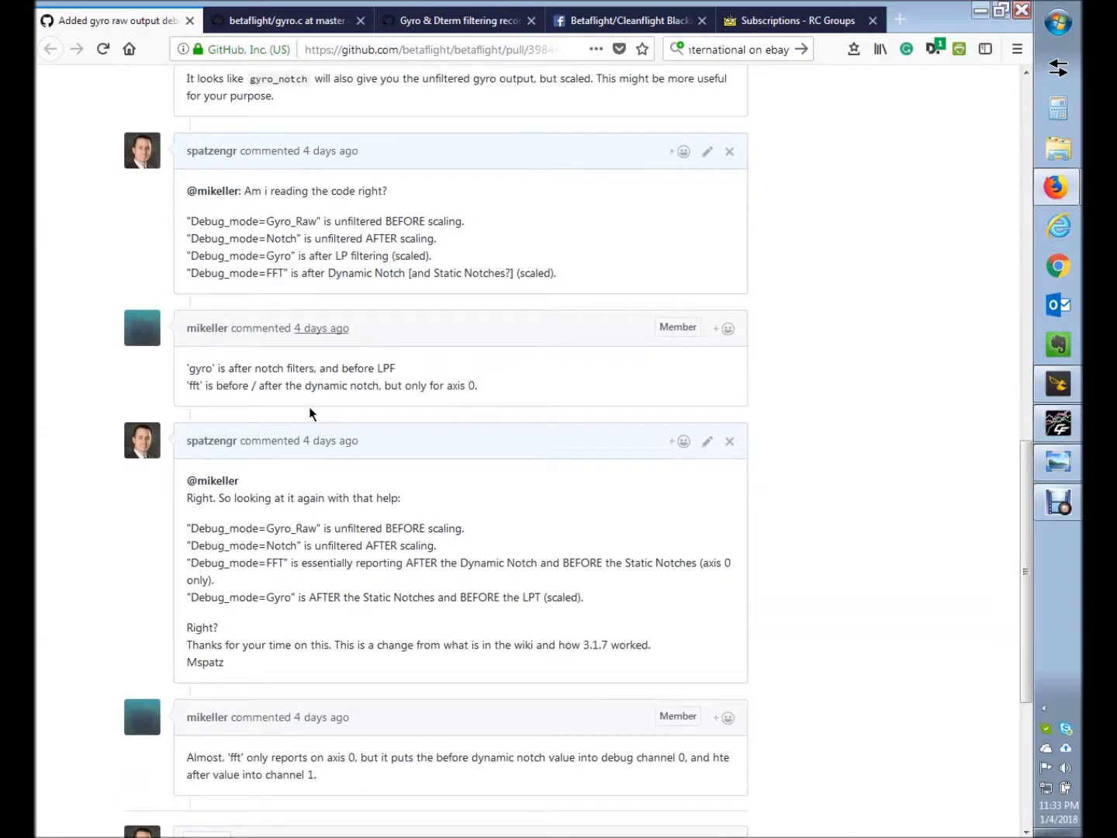
scroll(338, 735, down, 2)
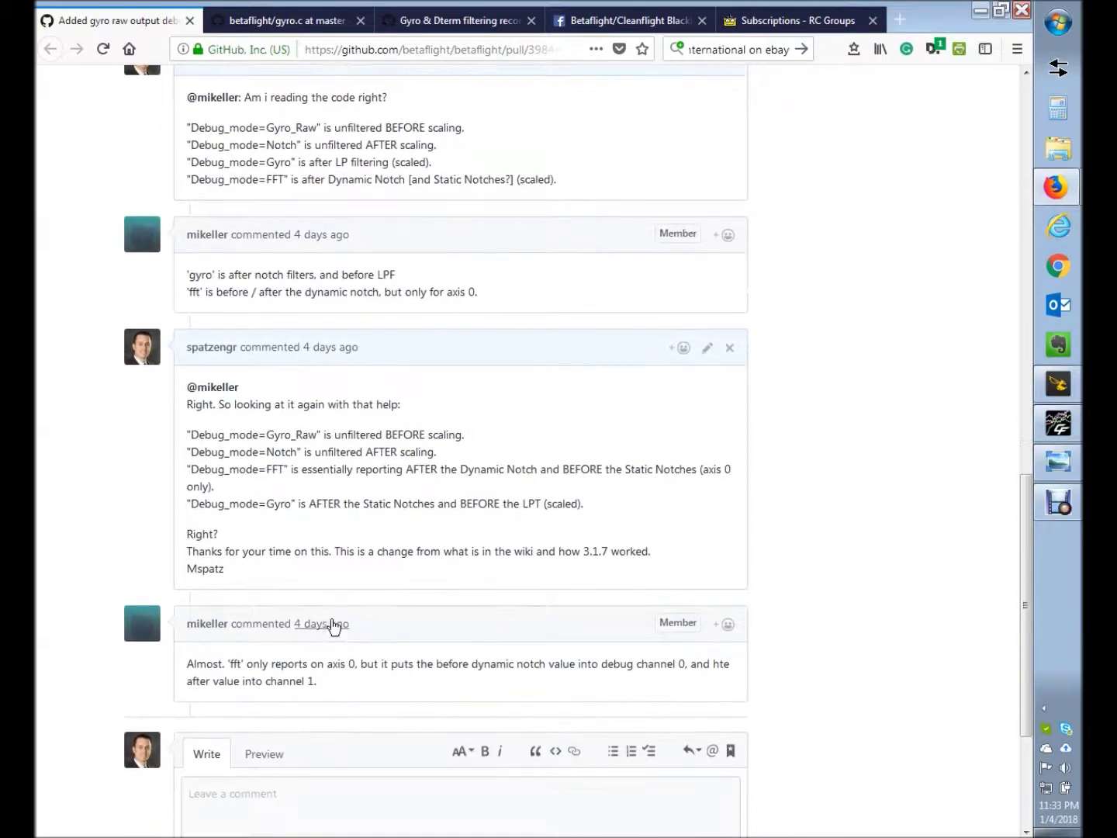
scroll(333, 625, up, 4)
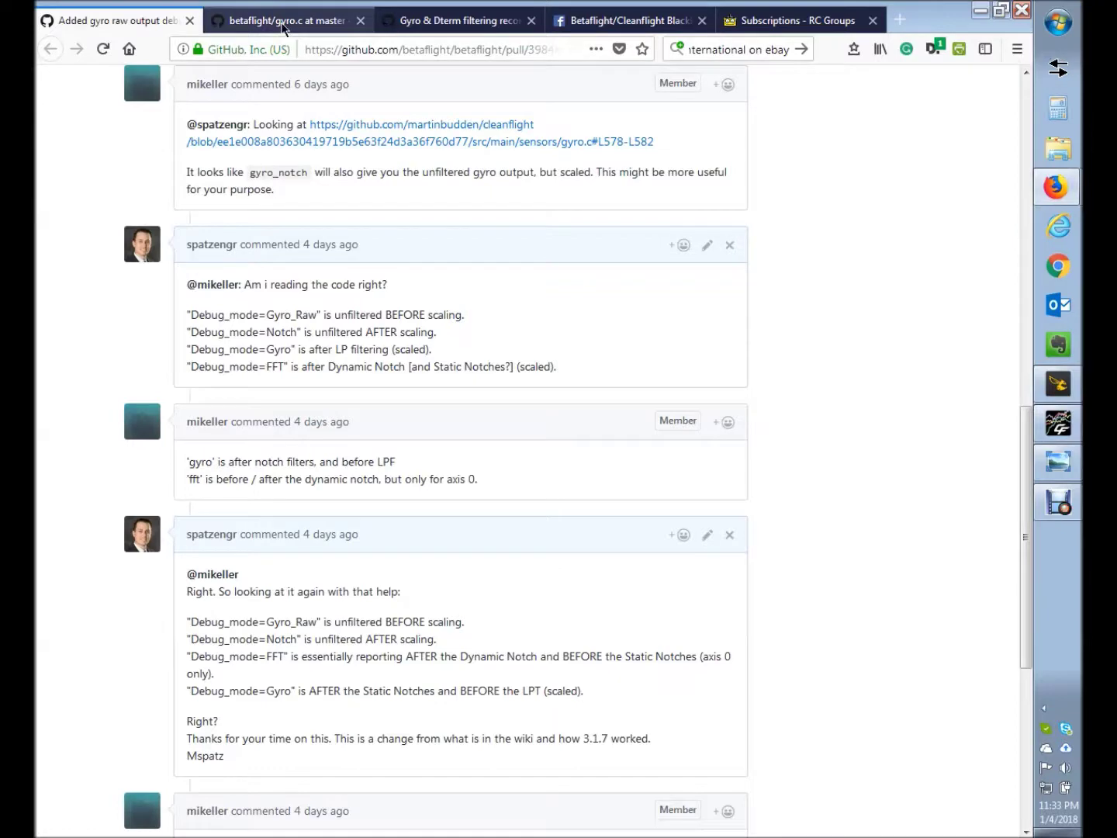
Switch to the betaflight gyro.c source file and scroll through its gyro filtering code
click(284, 23)
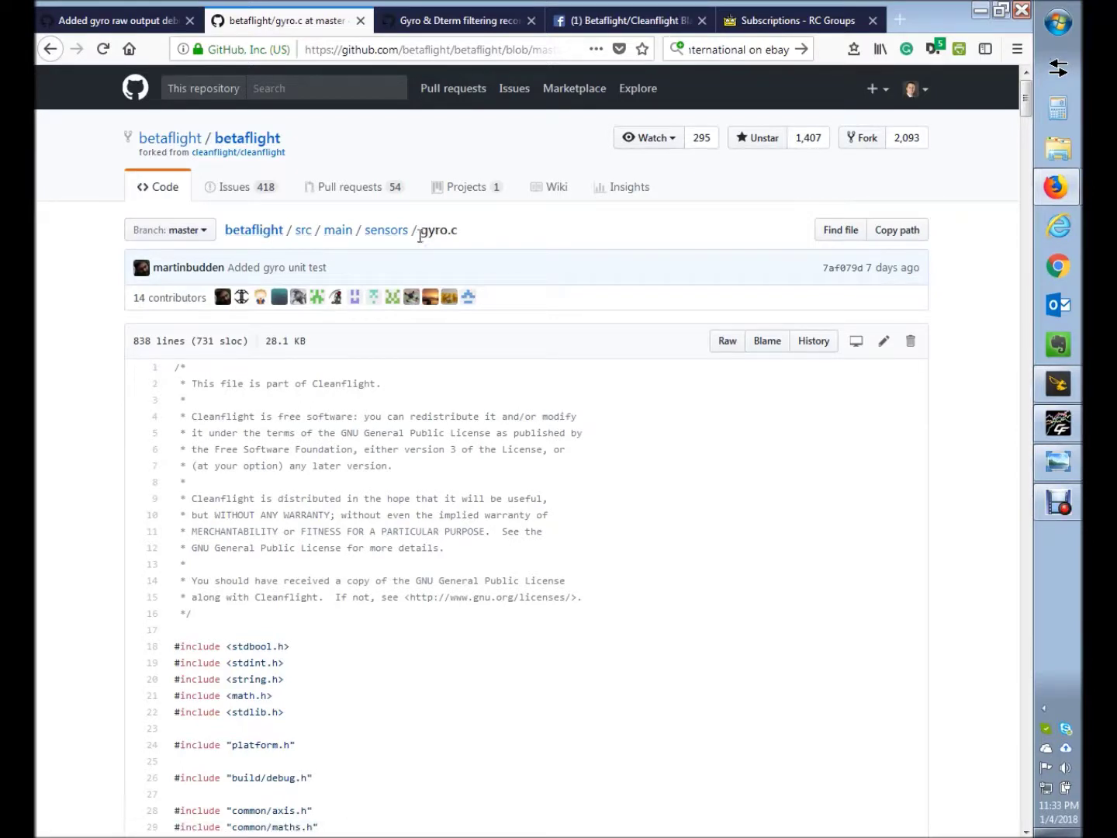
scroll(796, 491, down, 10)
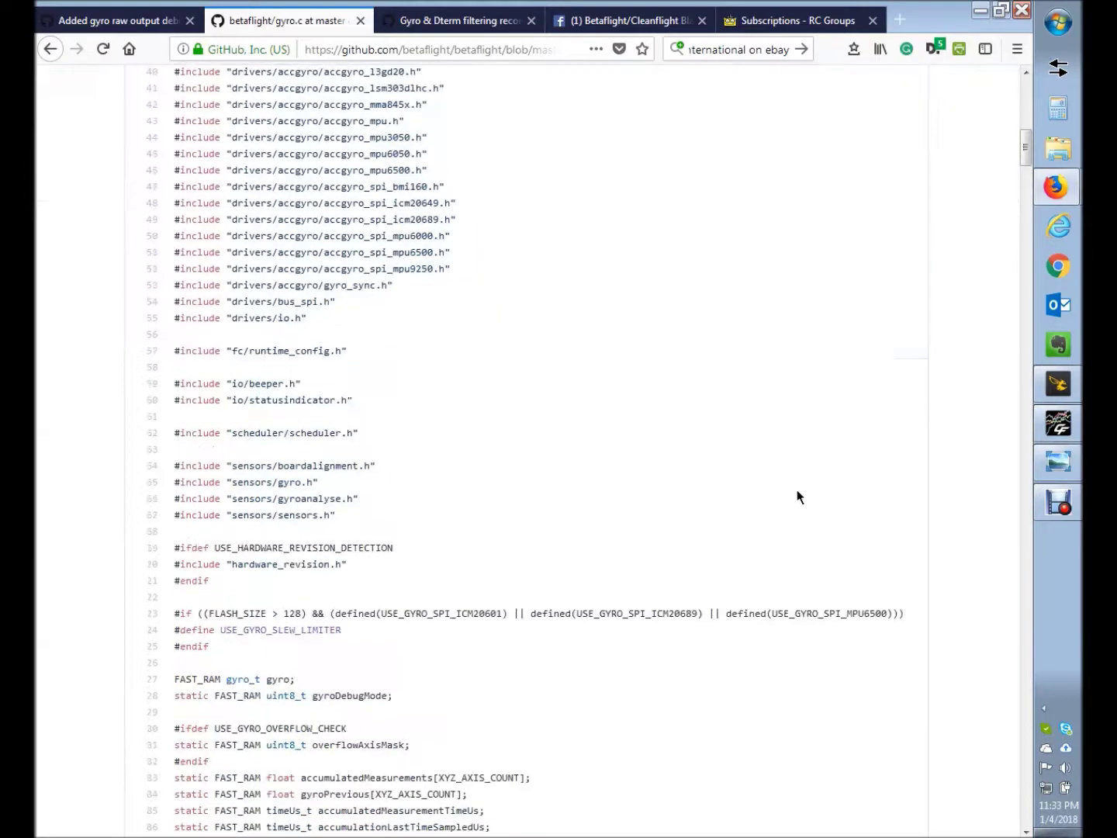
scroll(827, 467, down, 20)
scroll(899, 425, down, 20)
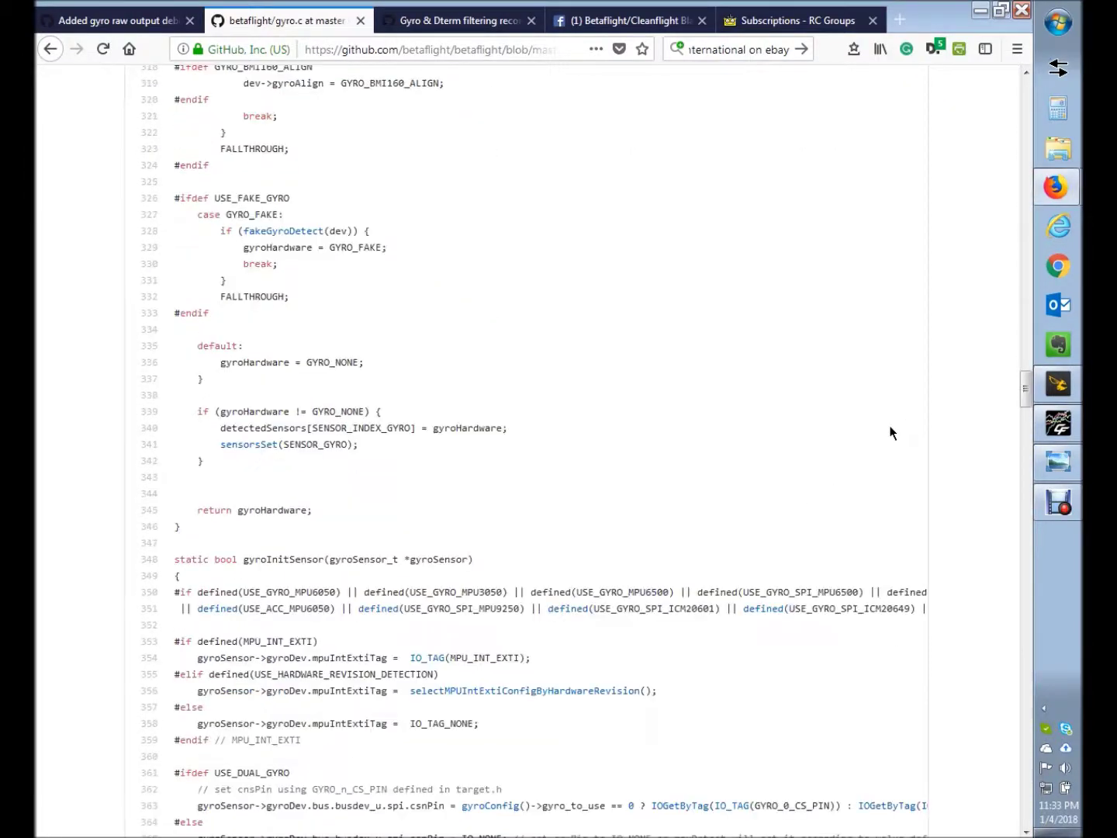
scroll(886, 426, down, 17)
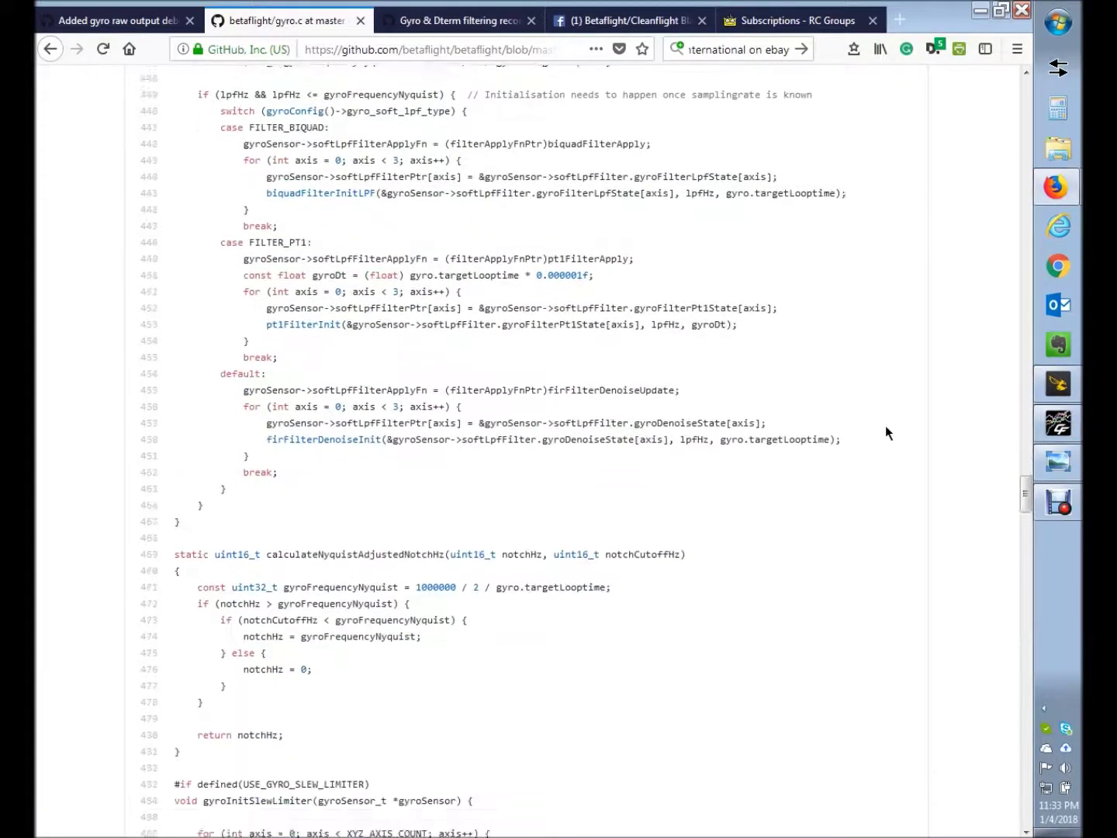
scroll(886, 427, down, 20)
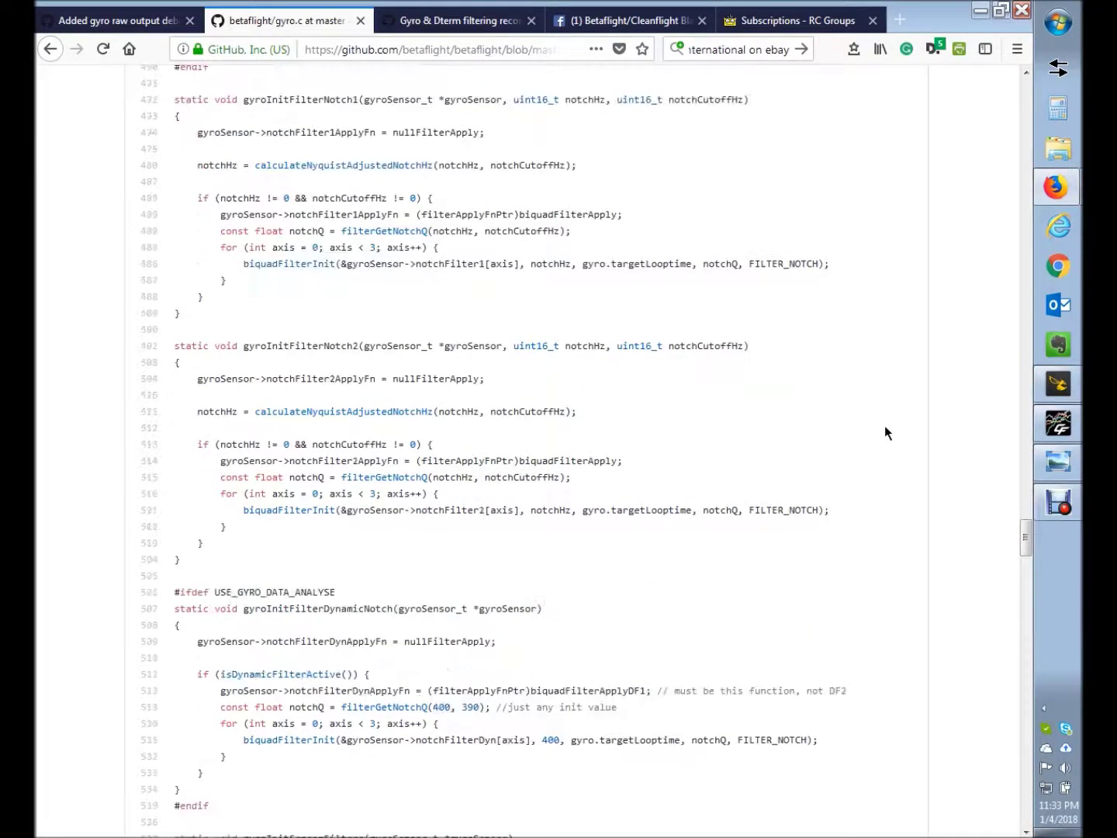
scroll(879, 430, down, 20)
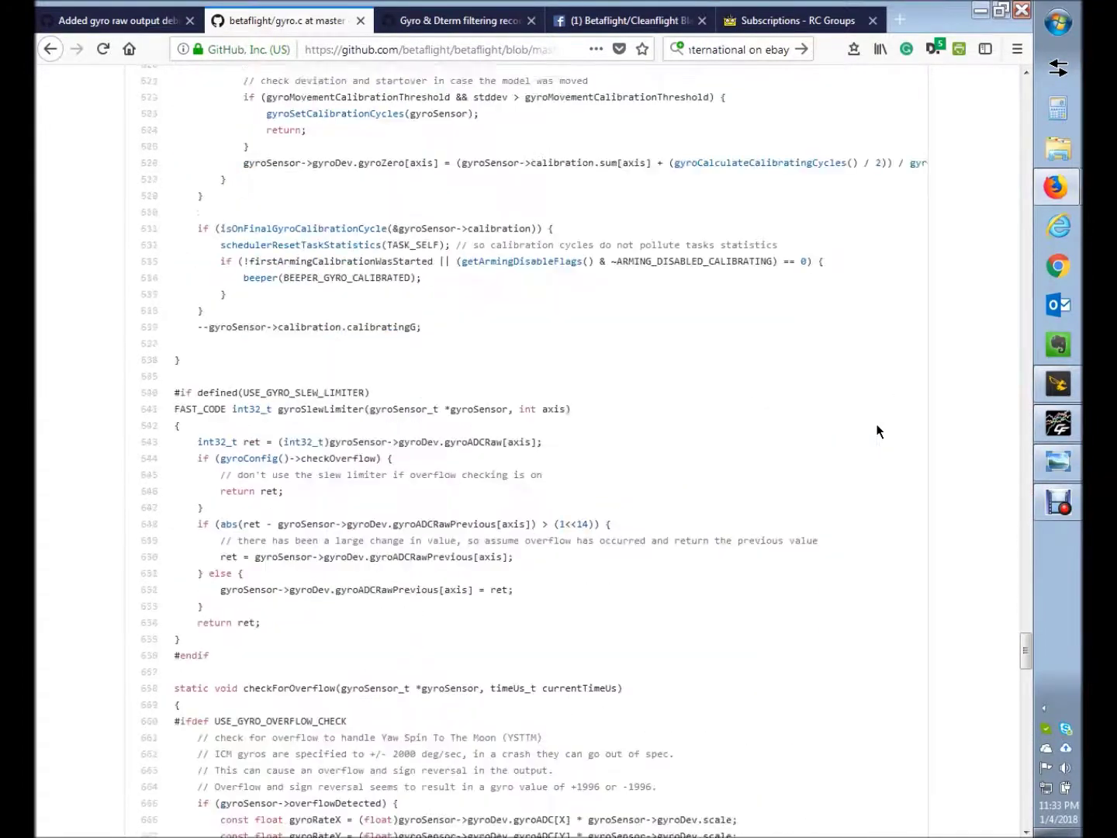
scroll(879, 431, down, 13)
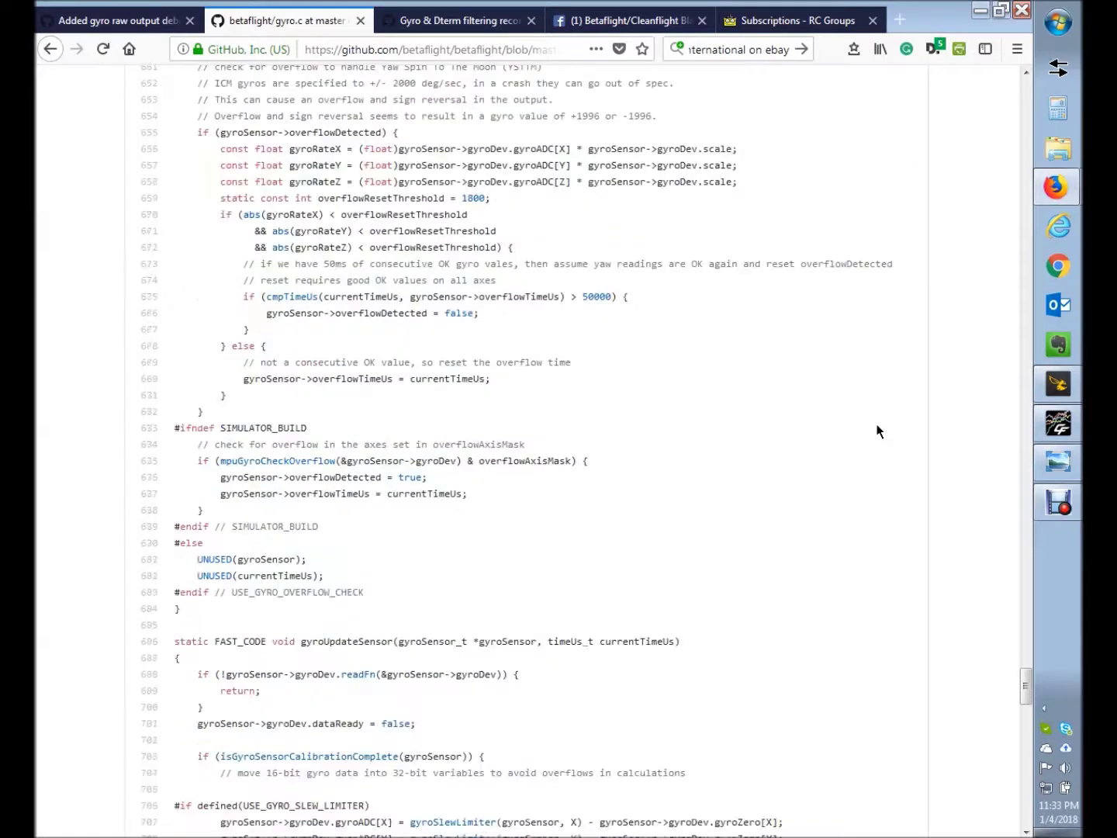
scroll(879, 431, down, 13)
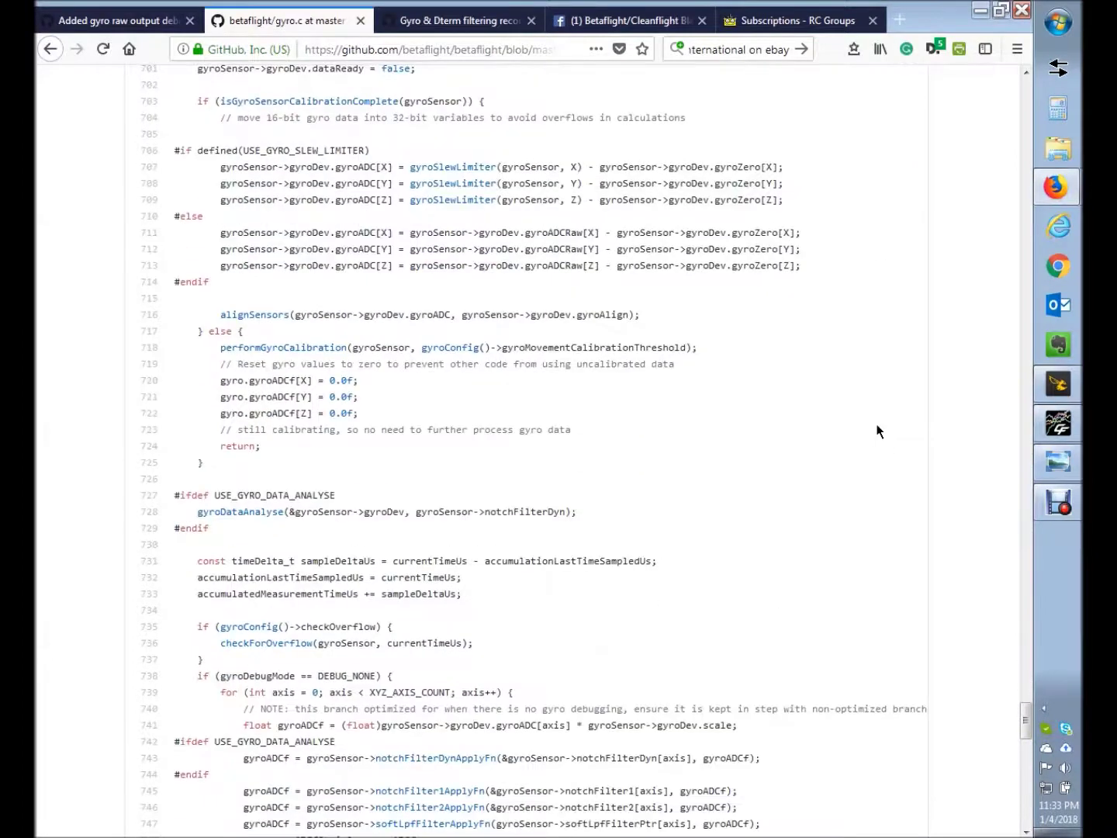
scroll(879, 432, down, 11)
scroll(624, 349, down, 9)
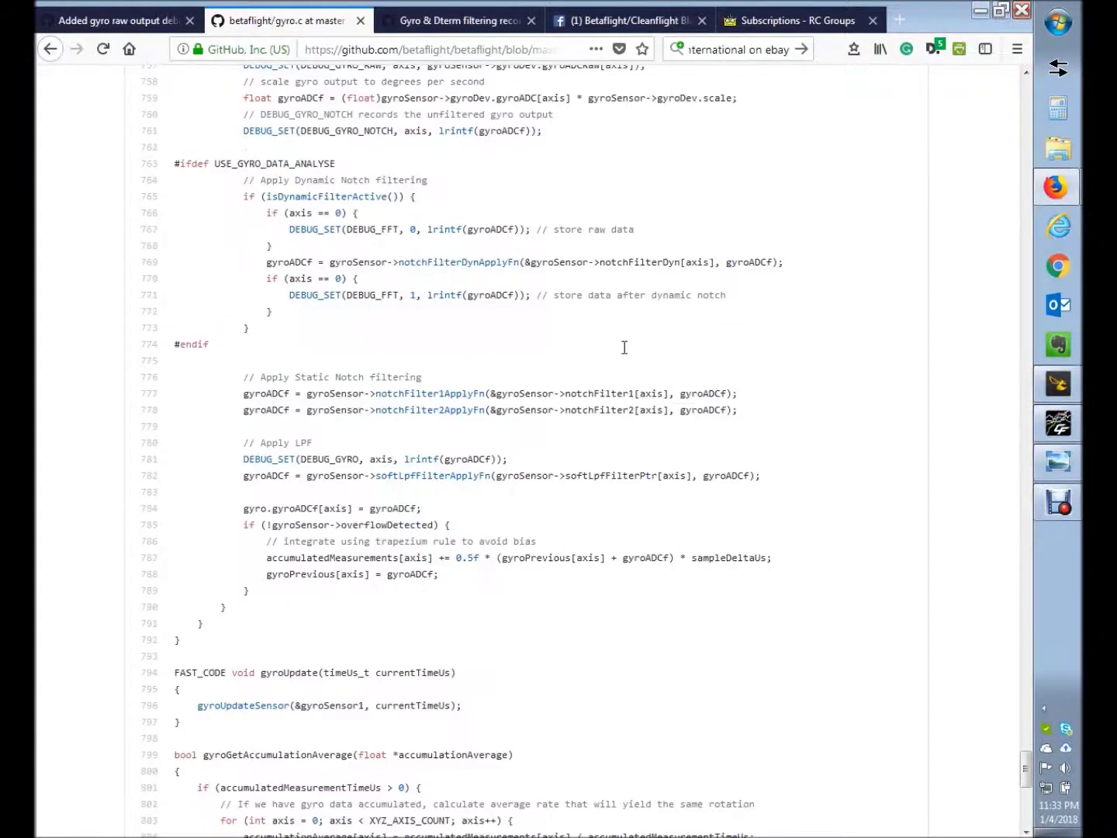
Move back up the code, then open the 'Gyro & Dterm filtering recommendations' wiki page
scroll(612, 343, up, 4)
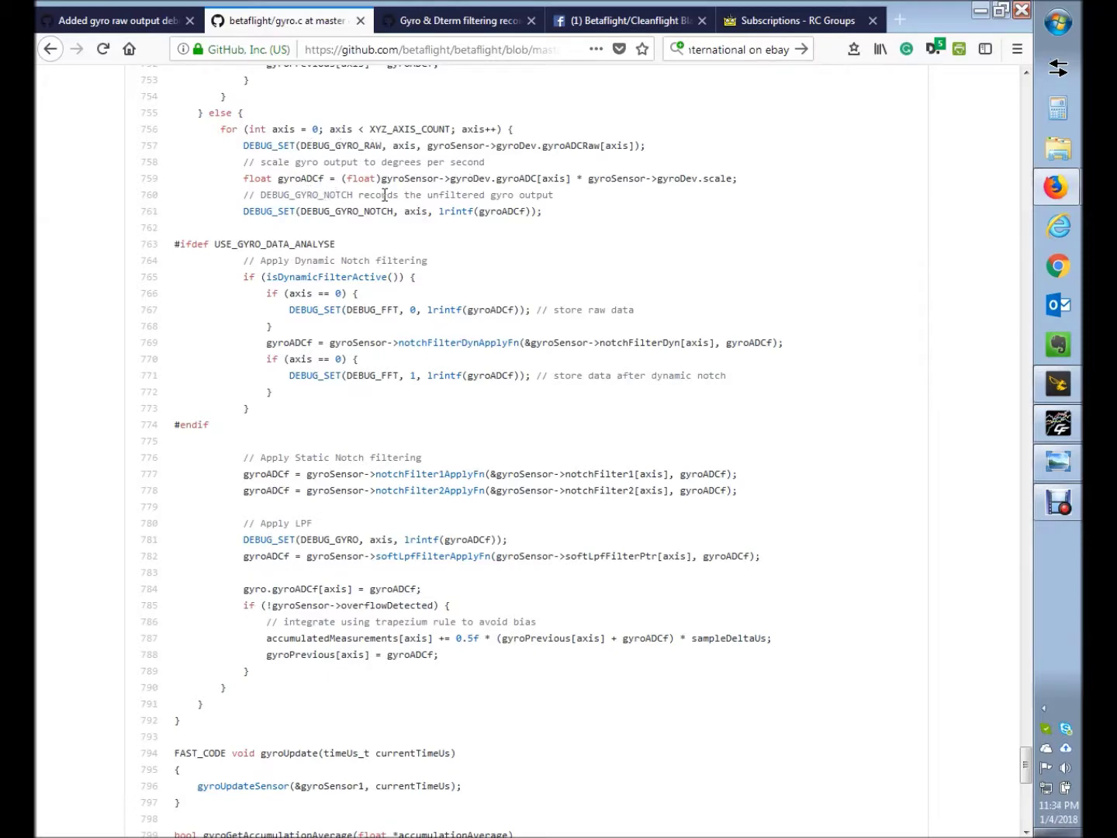
scroll(329, 185, up, 2)
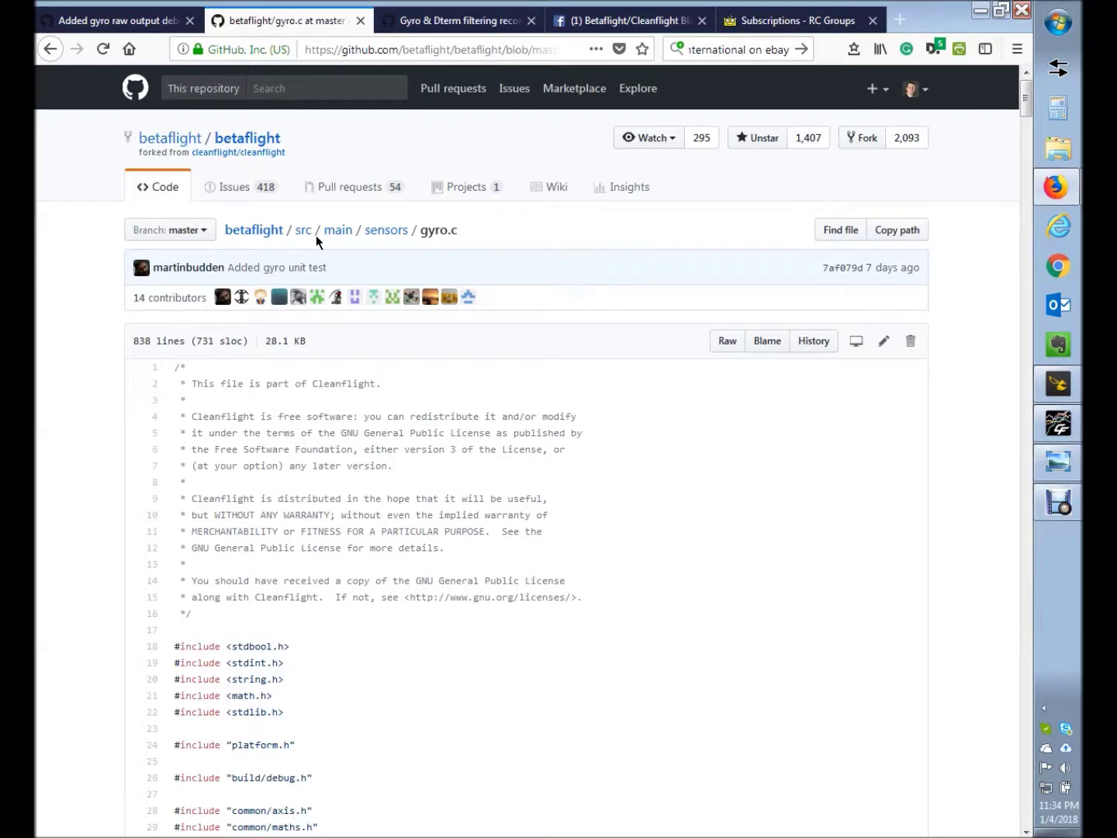
click(444, 22)
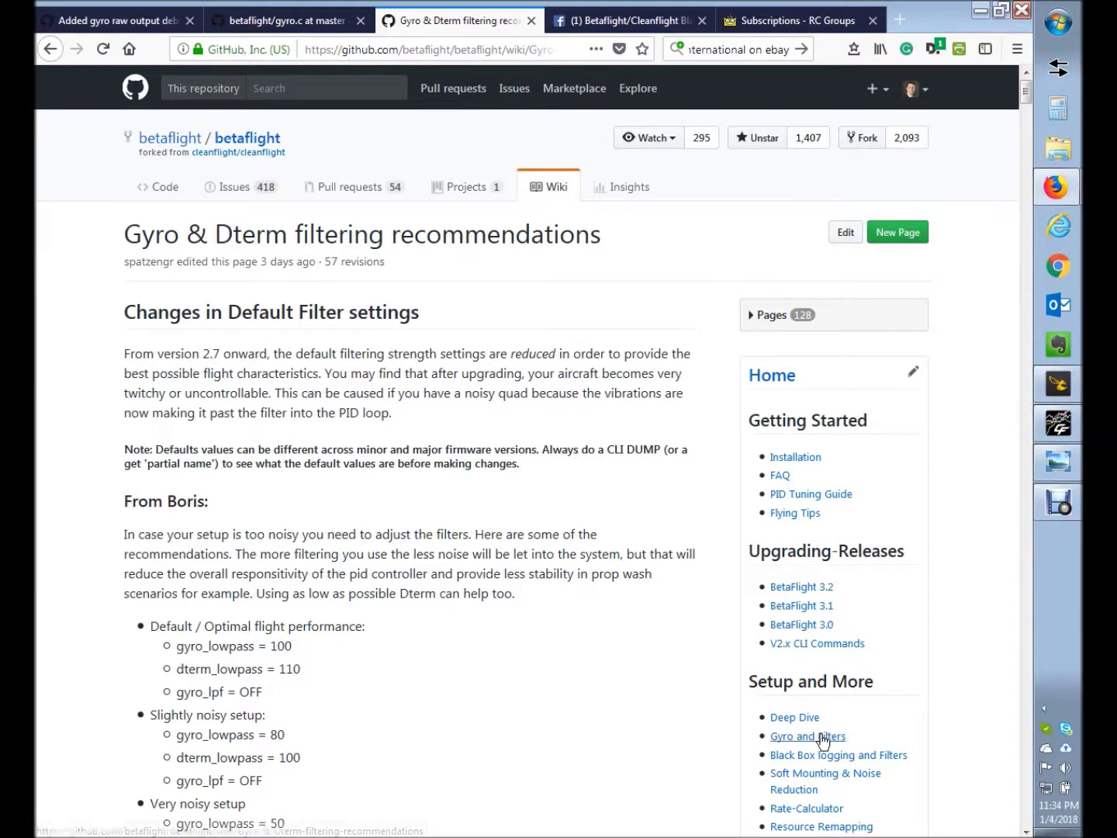
Highlight the author of the filter recommendations and scroll down the wiki page
scroll(404, 304, down, 4)
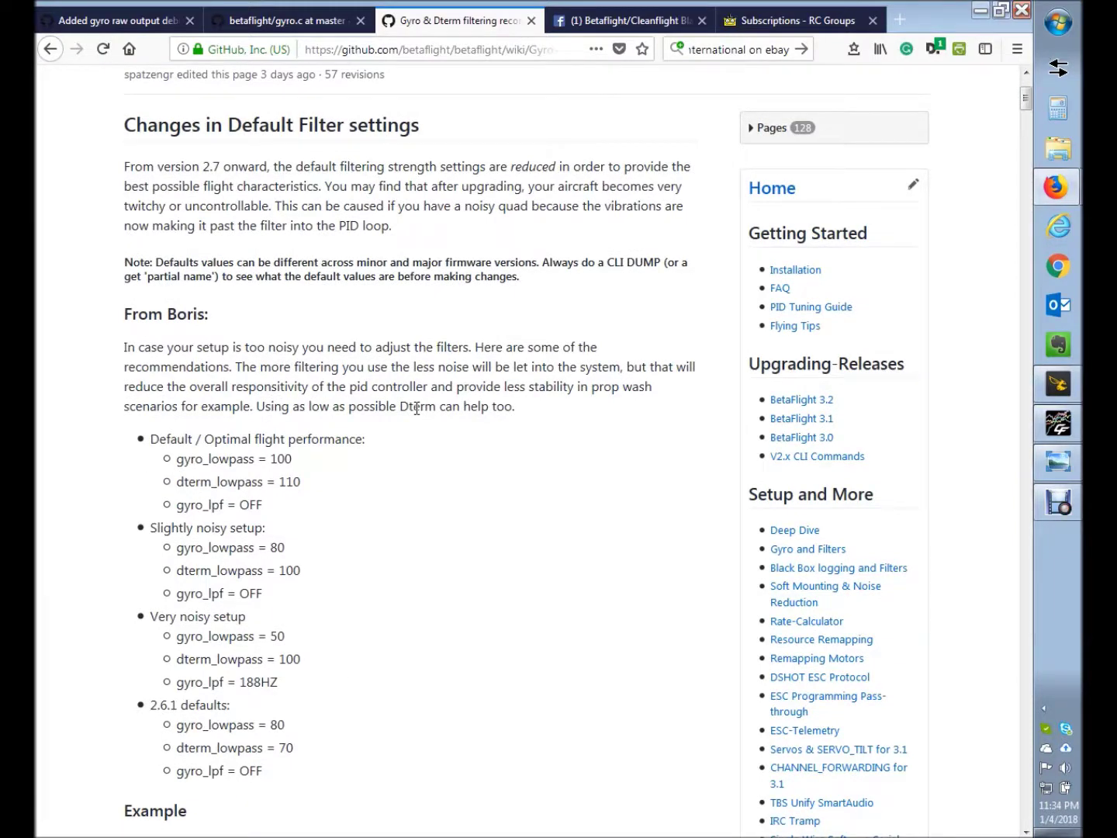
drag(167, 314, 219, 329)
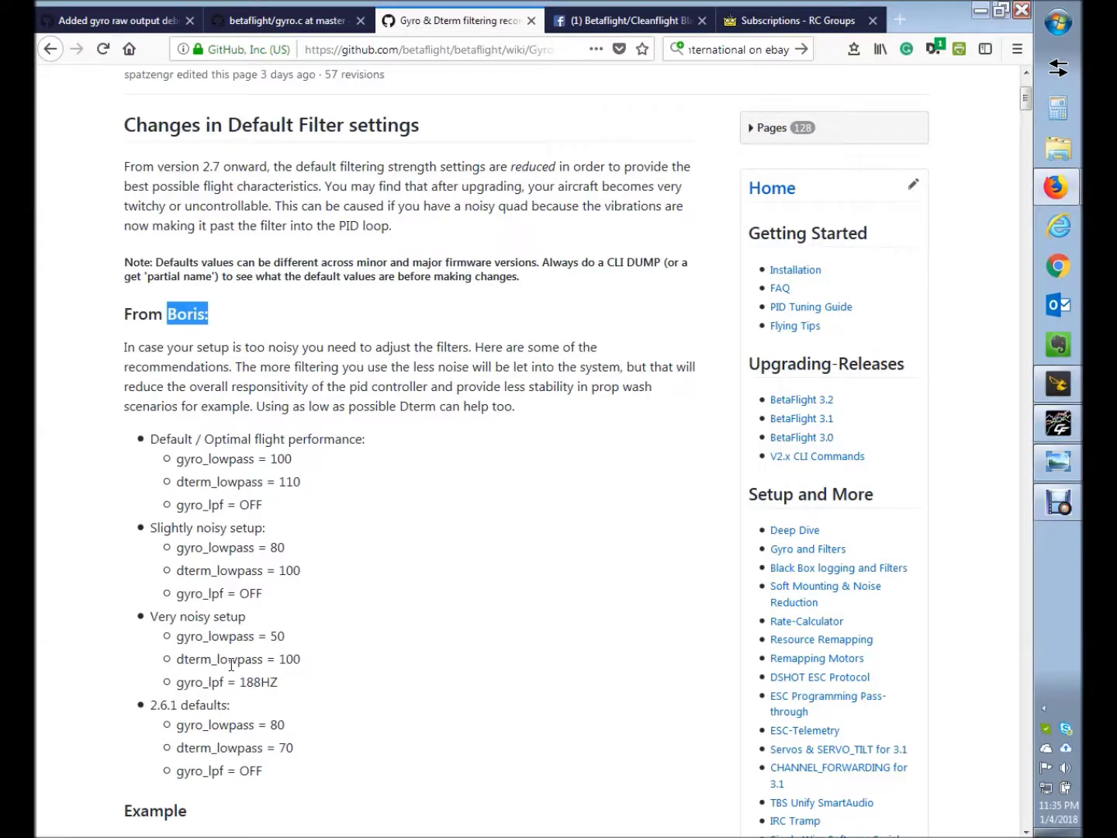
scroll(214, 659, down, 5)
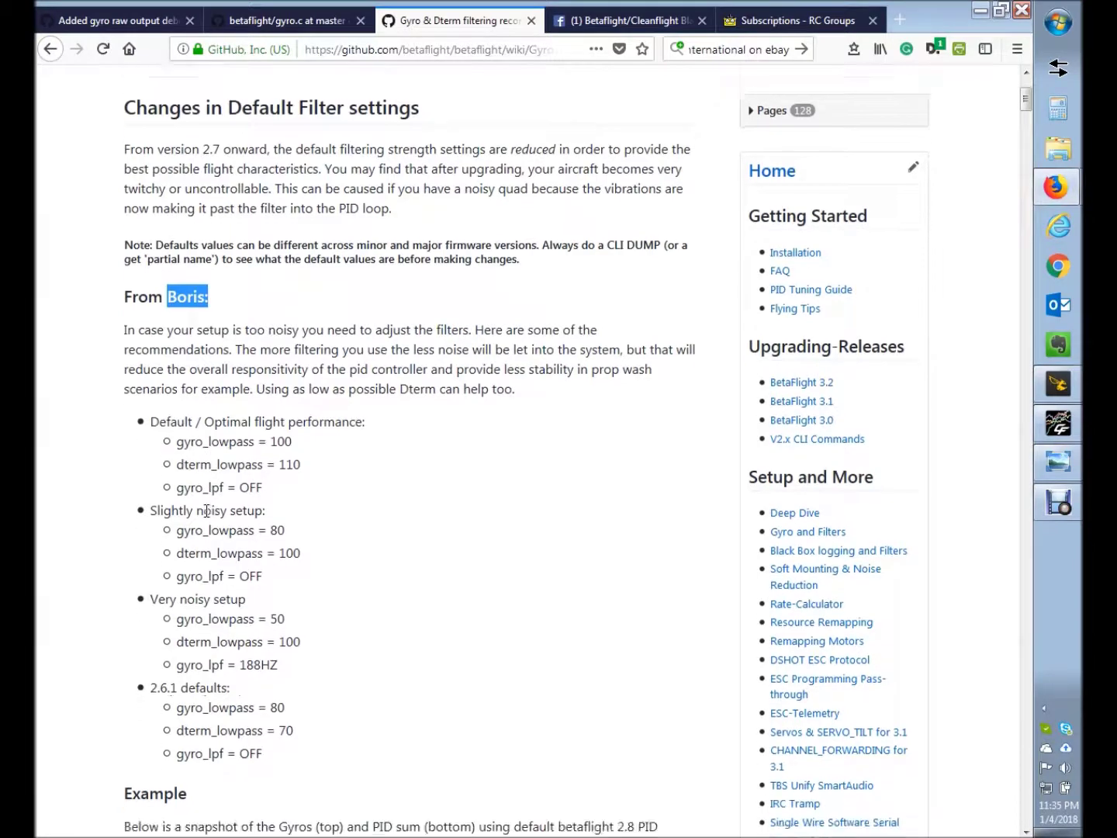
scroll(207, 508, down, 9)
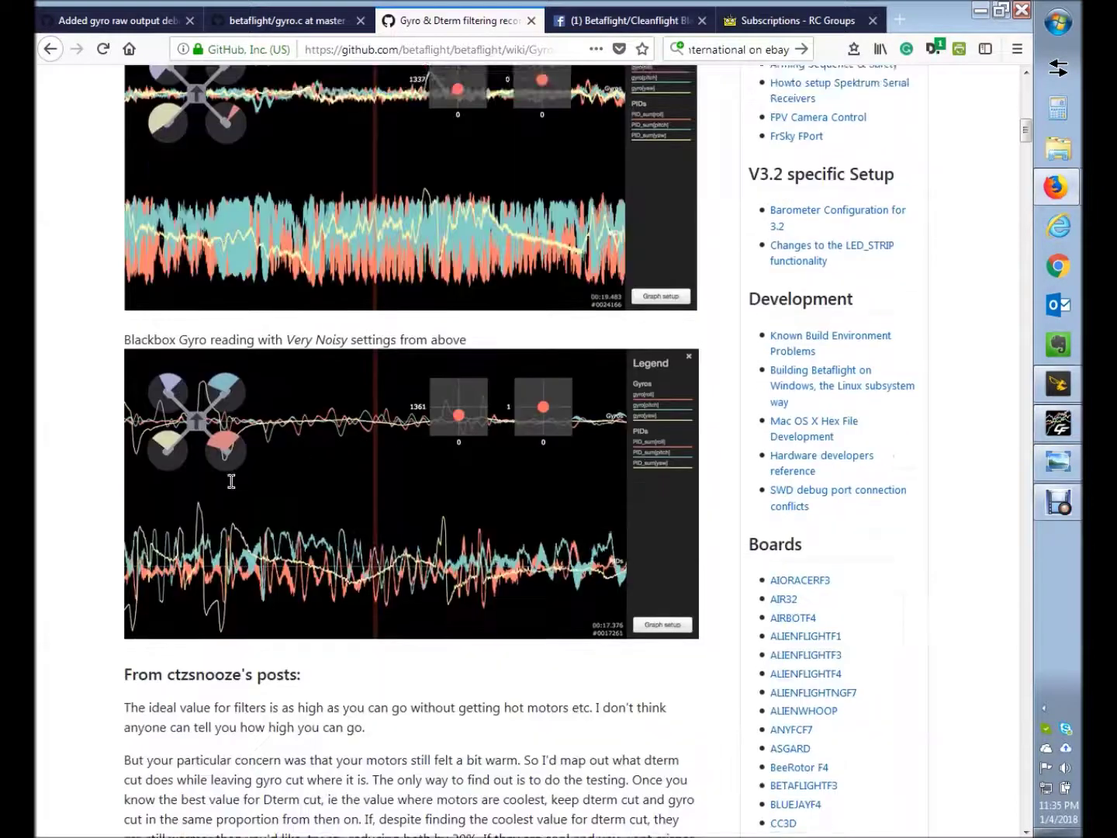
scroll(262, 480, down, 3)
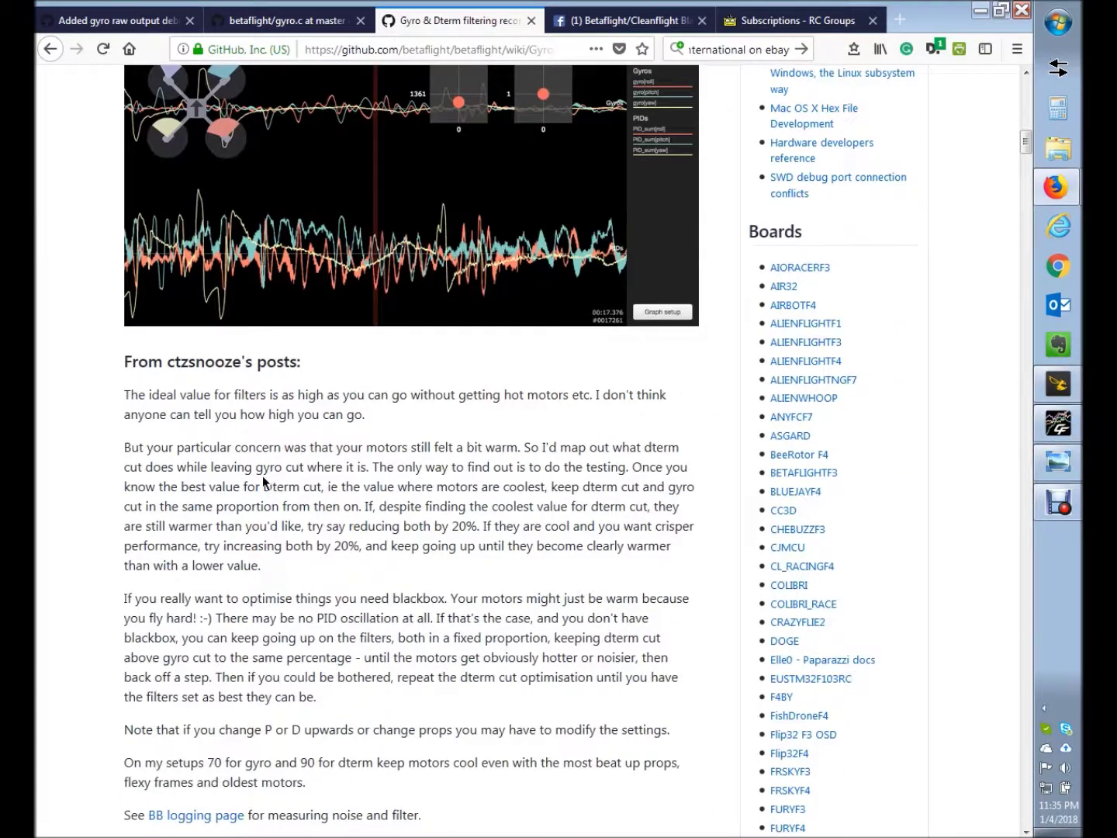
scroll(262, 476, down, 3)
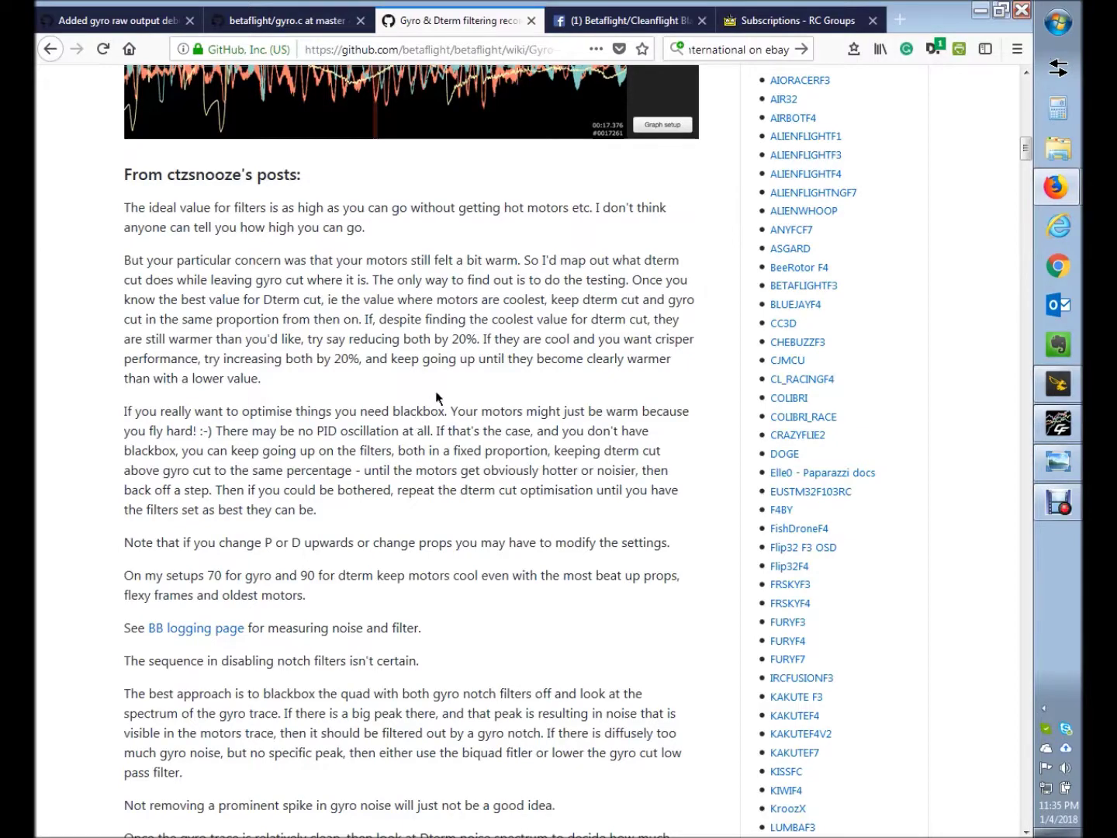
Reach the 'Version 3.2.X filter\debug sequence' diagram, then bring Blackbox Explorer back
scroll(432, 379, down, 4)
scroll(432, 377, down, 20)
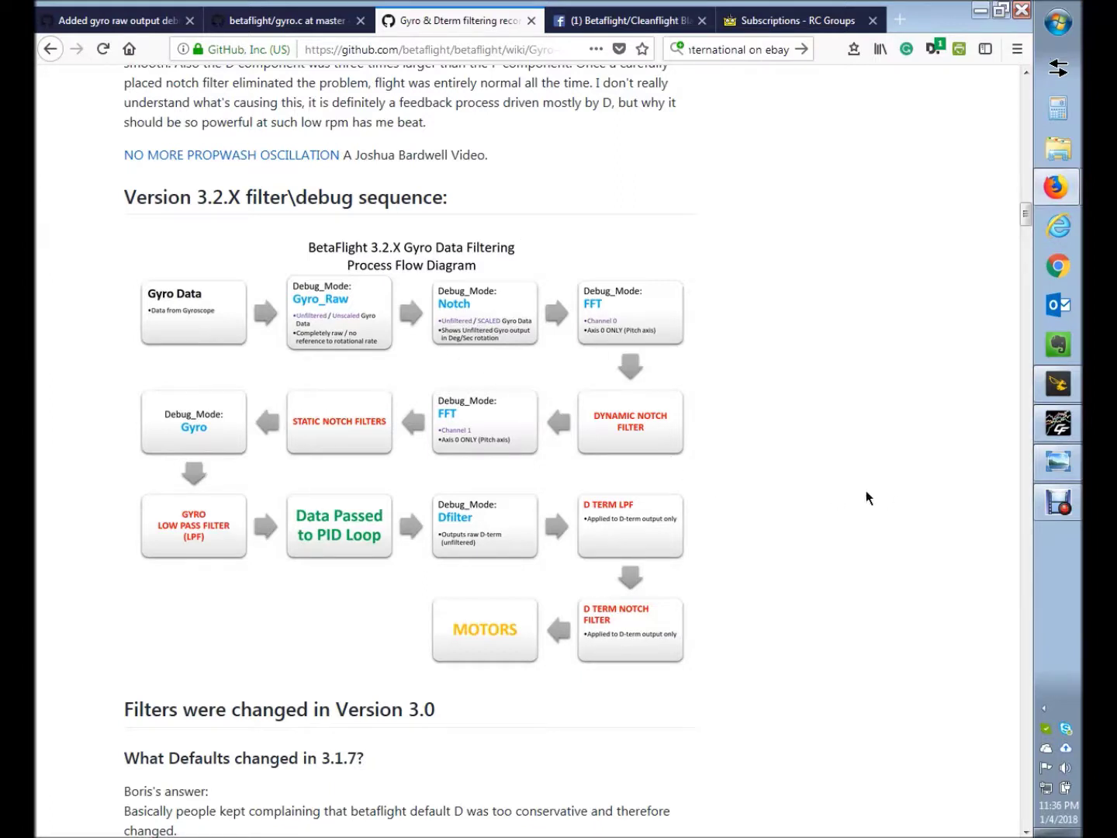
click(1058, 426)
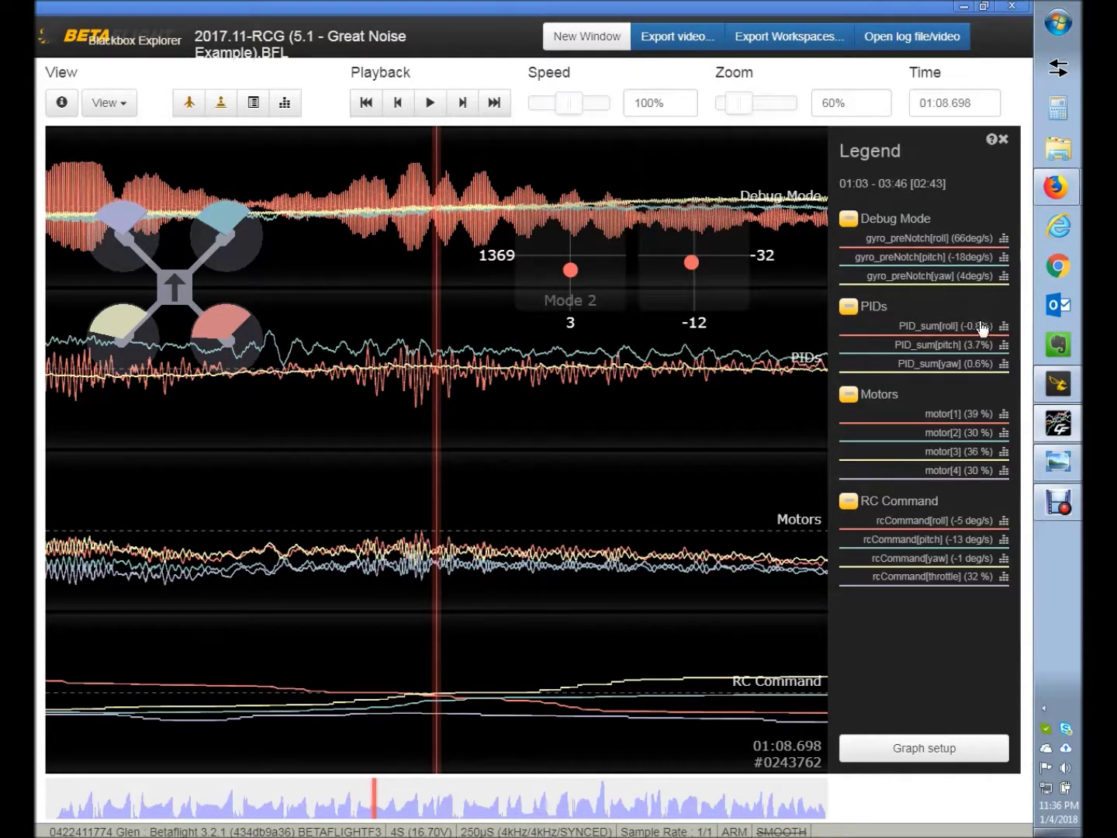
Show the gyro spectrum peaking near 276Hz, then hide it and stretch the traces
click(1005, 241)
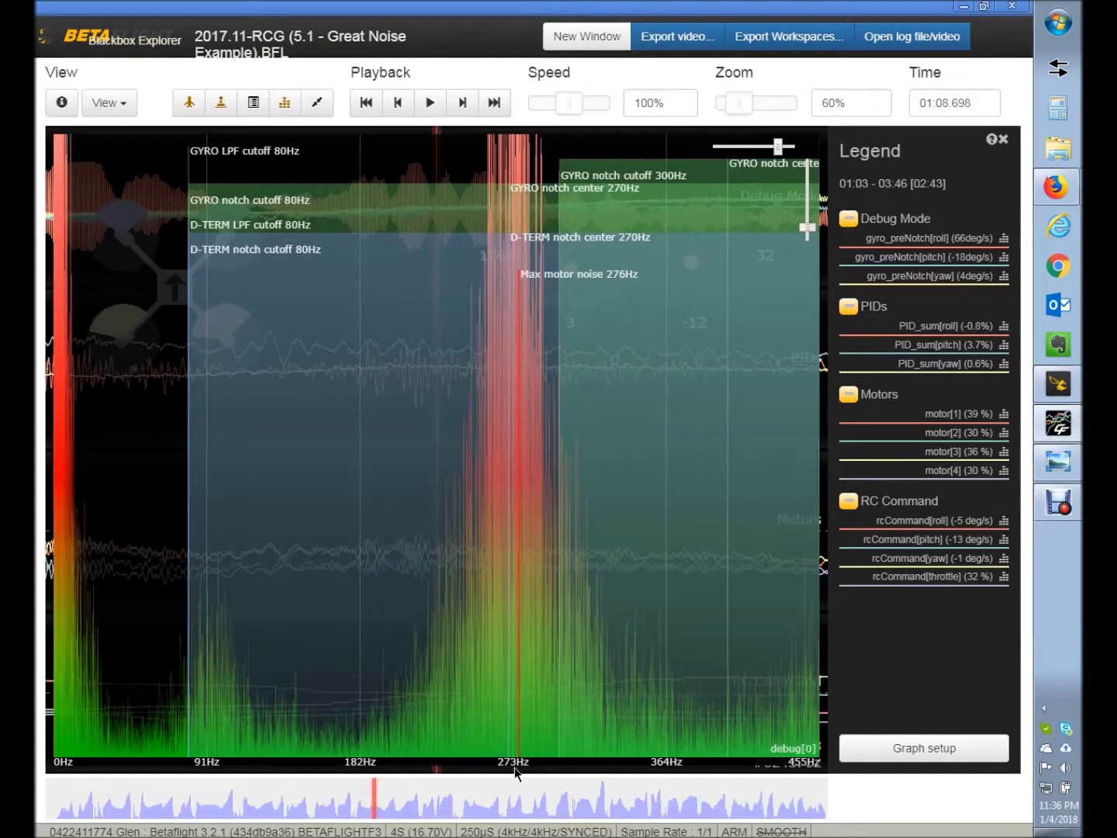
click(285, 103)
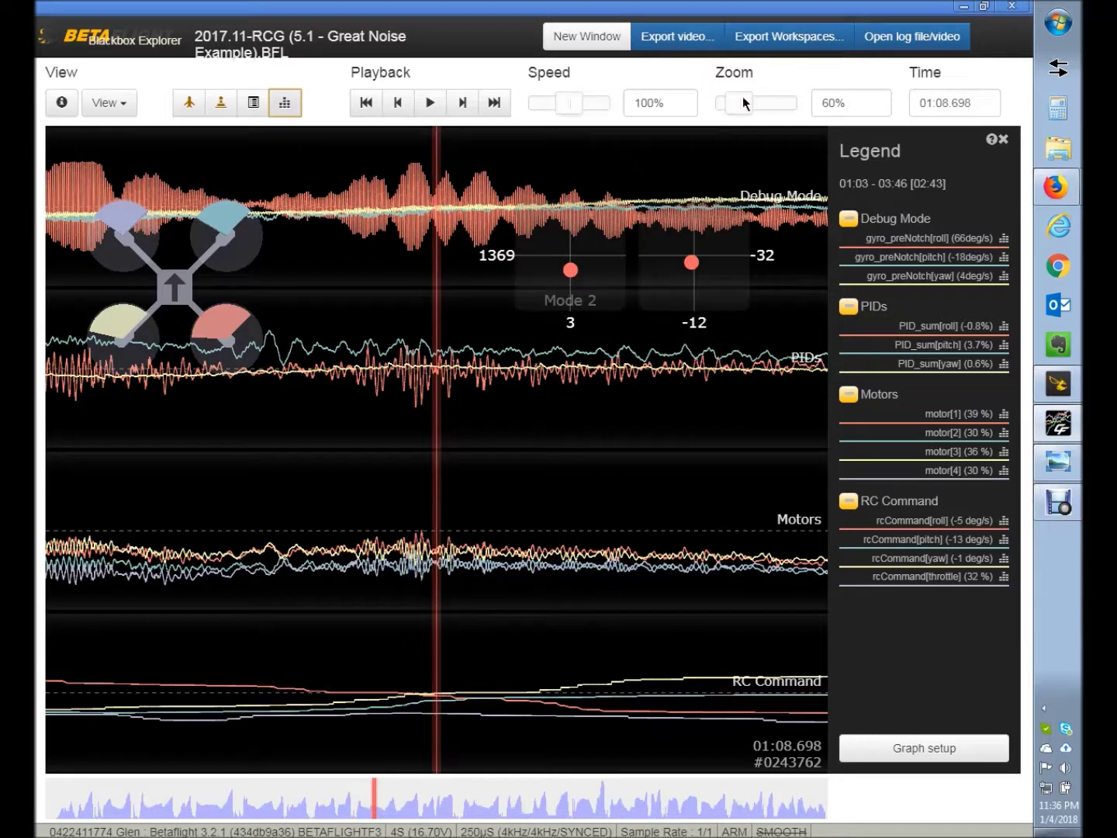
drag(744, 96, 786, 148)
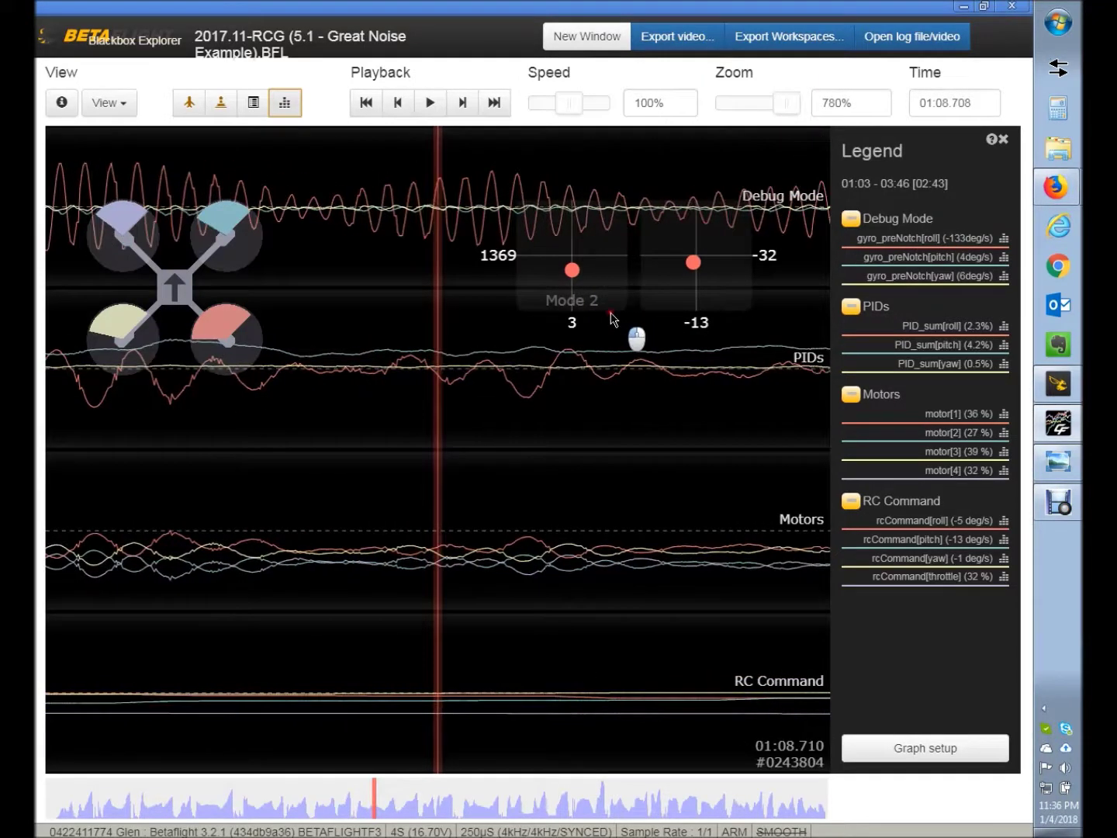
At 780% zoom, mark one gyro oscillation at 01:08.723 and read it as 248Hz
drag(612, 319, 590, 327)
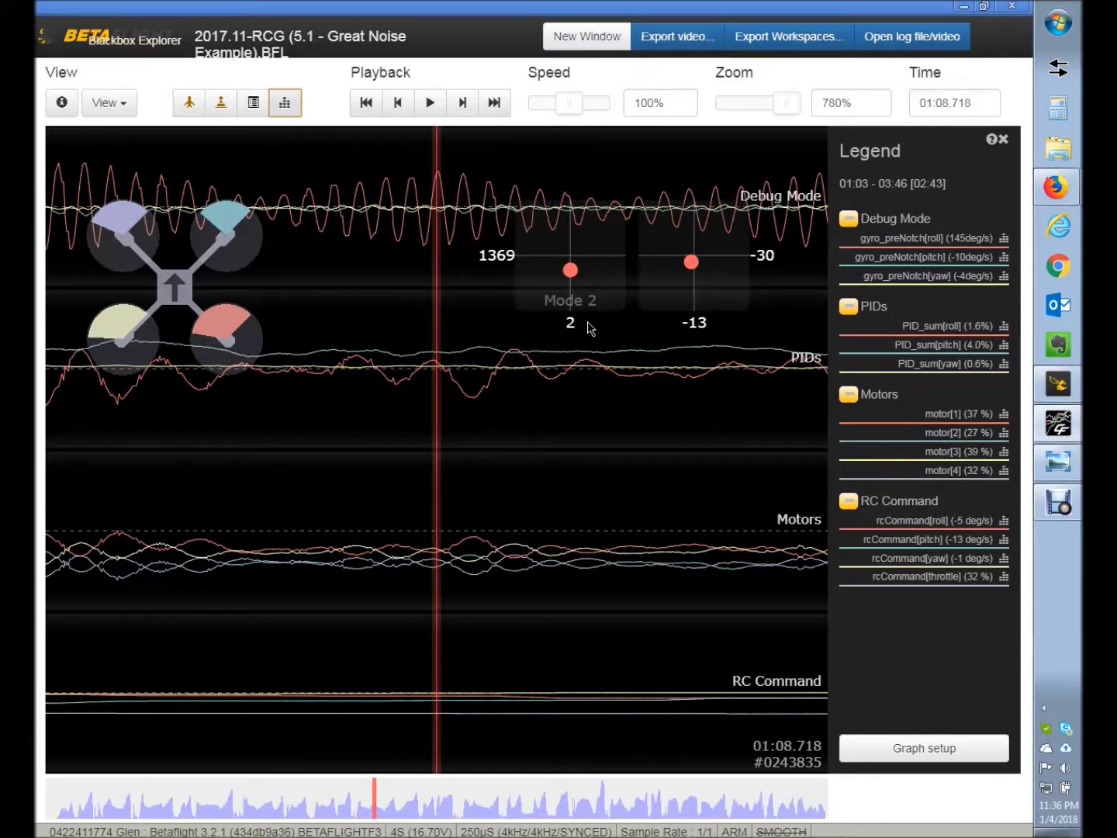
key(m)
drag(589, 401, 566, 399)
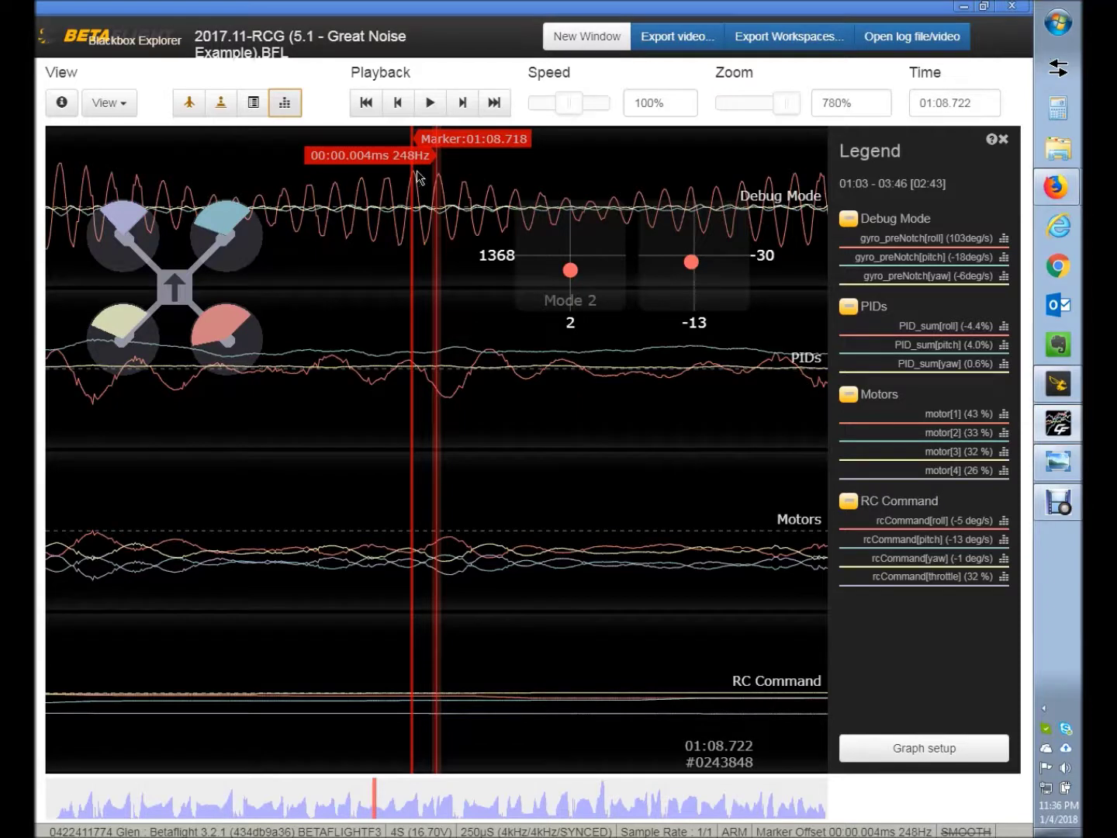
drag(498, 329, 502, 336)
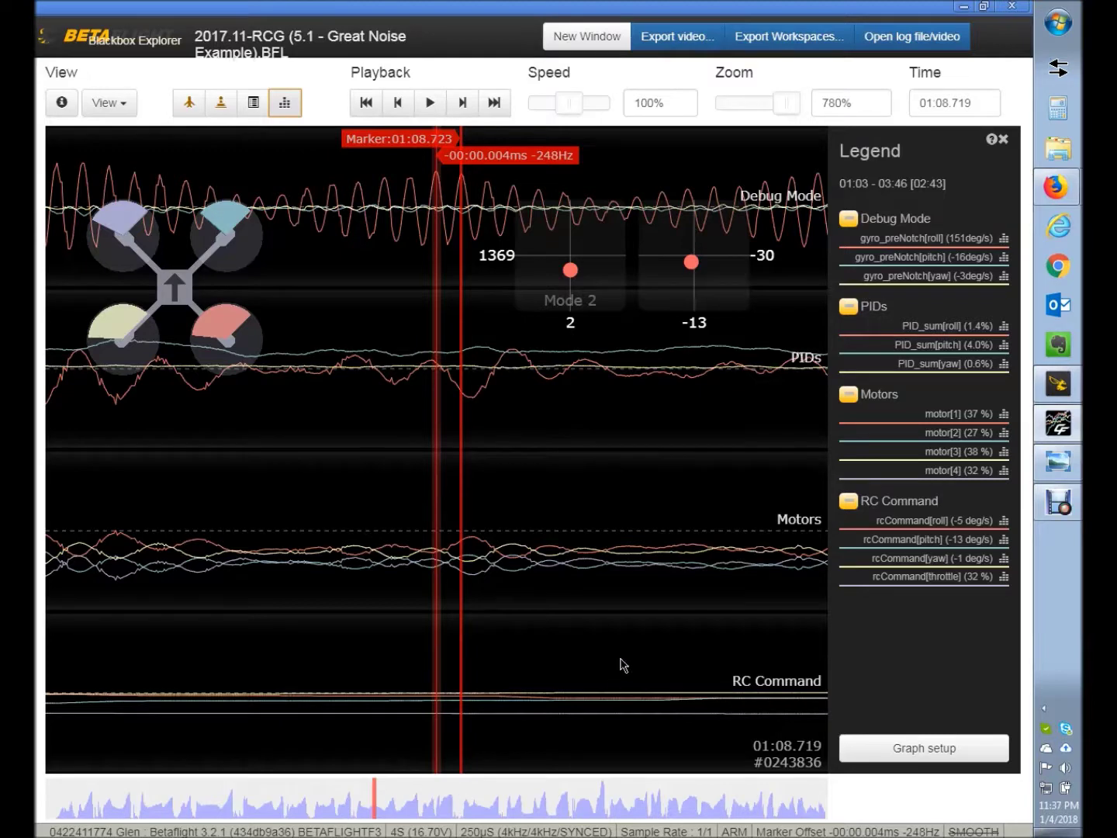
Scroll the graph forward through the roll gyro noise burst
scroll(312, 507, down, 4)
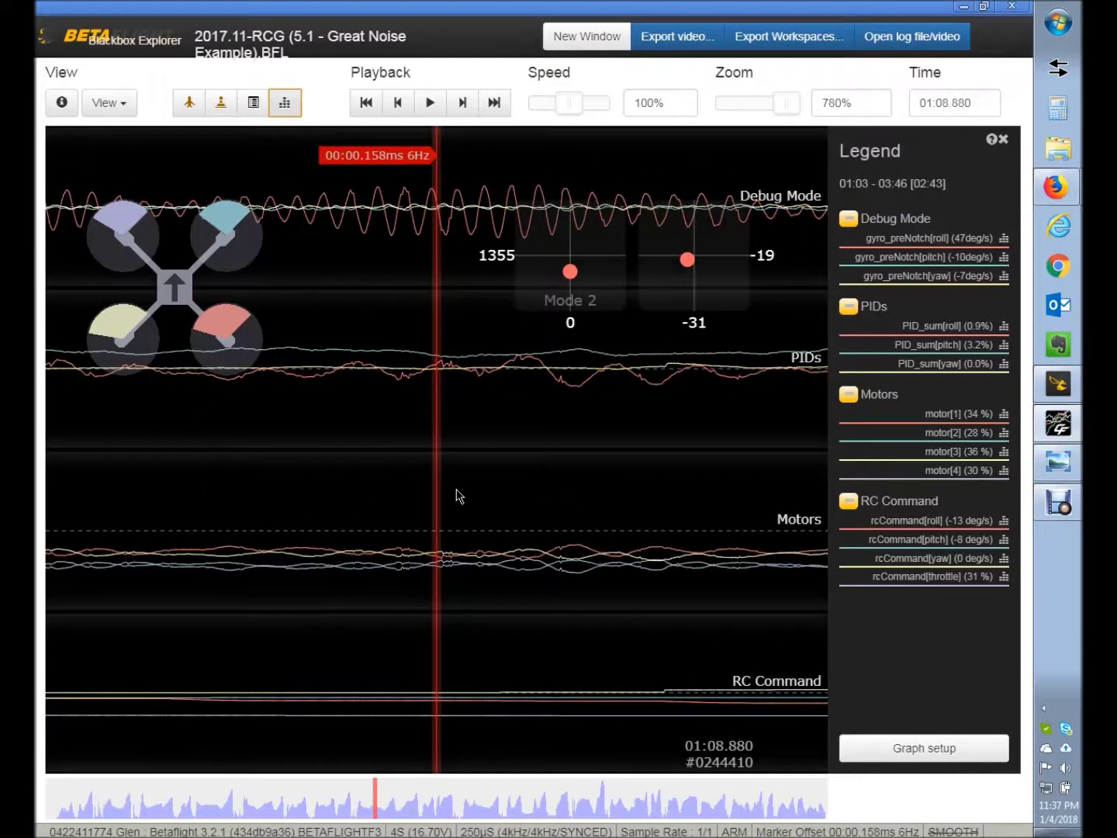
scroll(667, 516, down, 2)
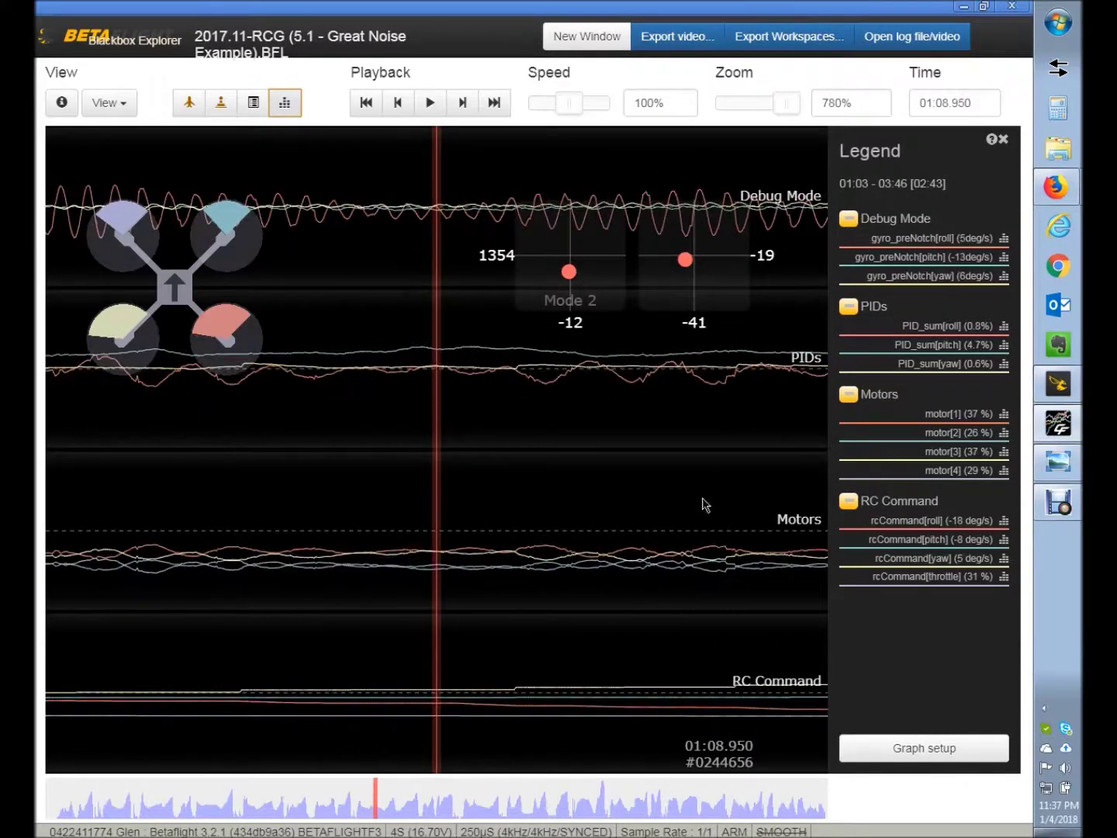
scroll(420, 518, down, 1)
scroll(655, 556, down, 4)
scroll(511, 554, down, 3)
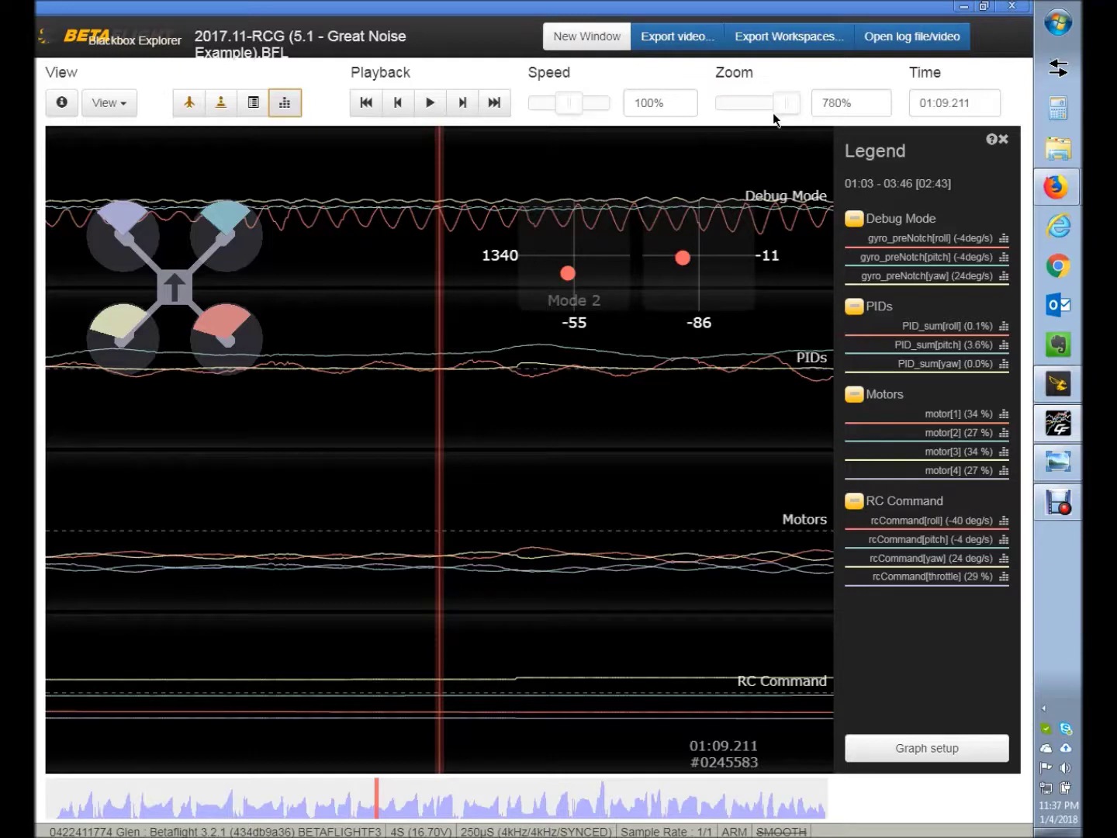
Zoom out to 70%, return to 01:08.860, and bring up Betaflight Configurator
drag(779, 104, 730, 442)
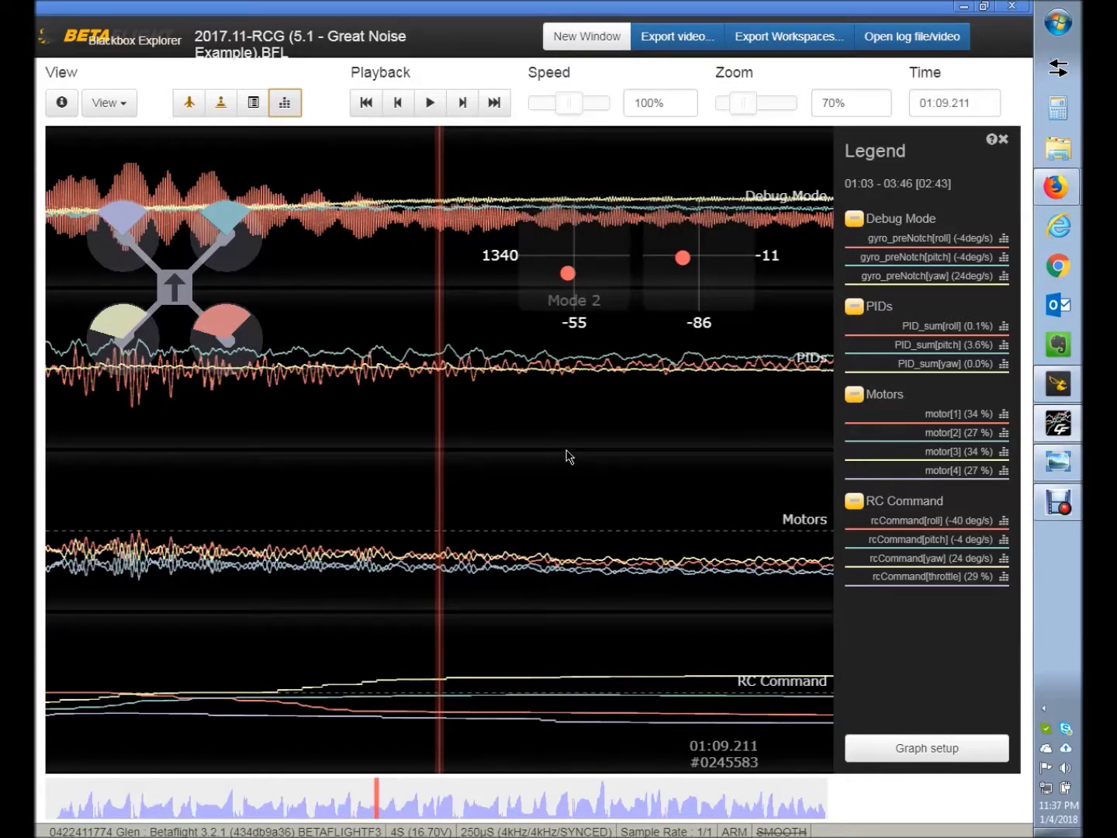
drag(566, 457, 674, 500)
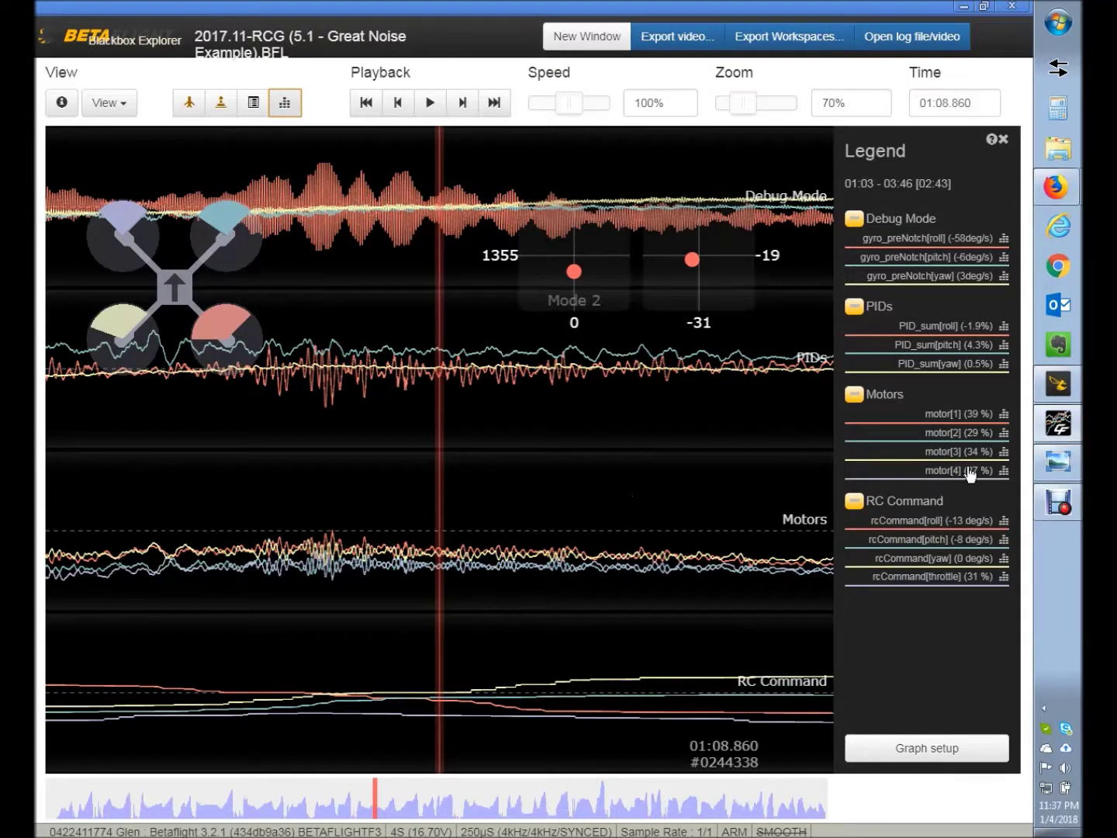
click(1067, 389)
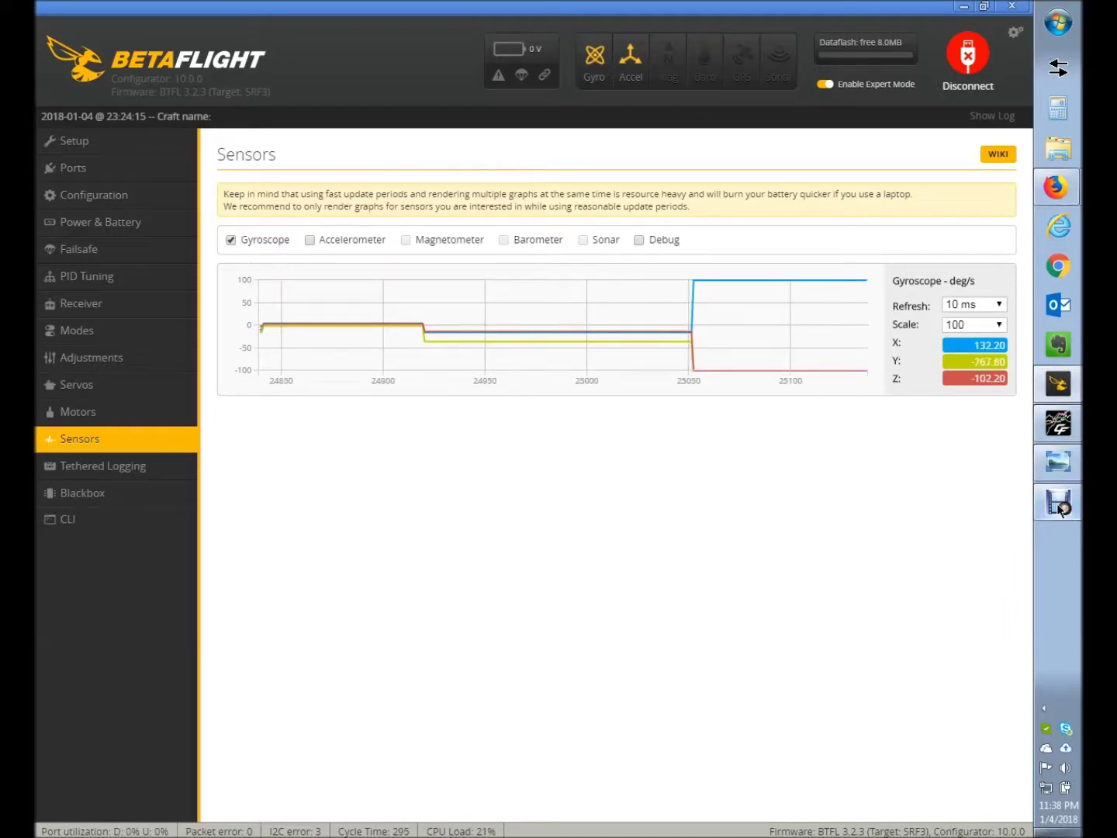
After viewing the live Sensors gyroscope graph, return to the Blackbox Explorer log at 01:08.860
click(1061, 436)
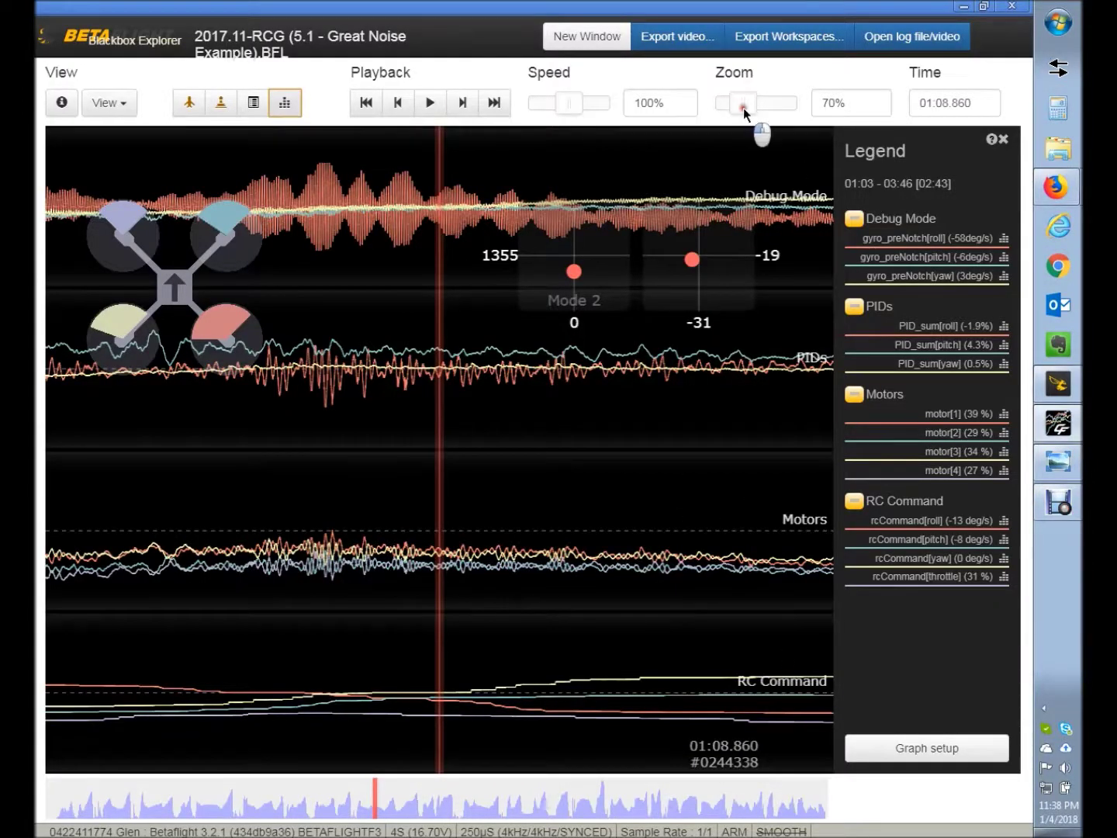
Zoom the traces in to 900% and position them on a single oscillation cycle
drag(743, 105, 769, 106)
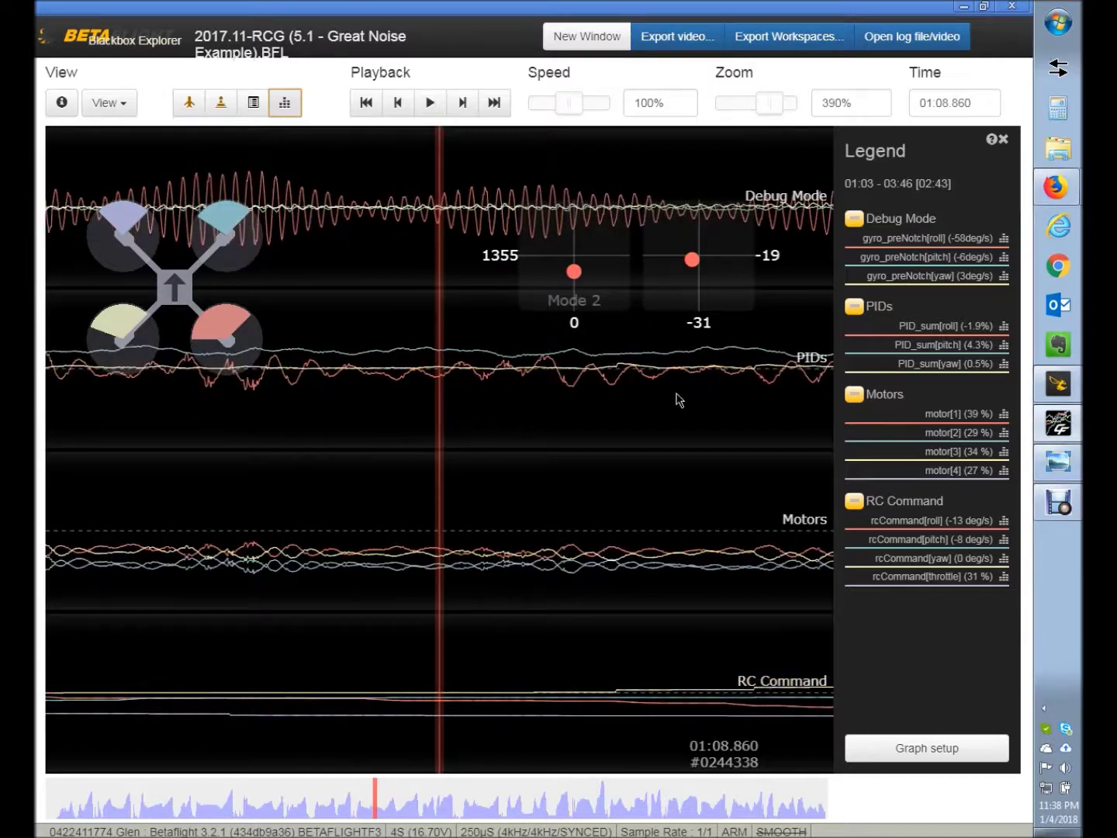
scroll(670, 402, down, 4)
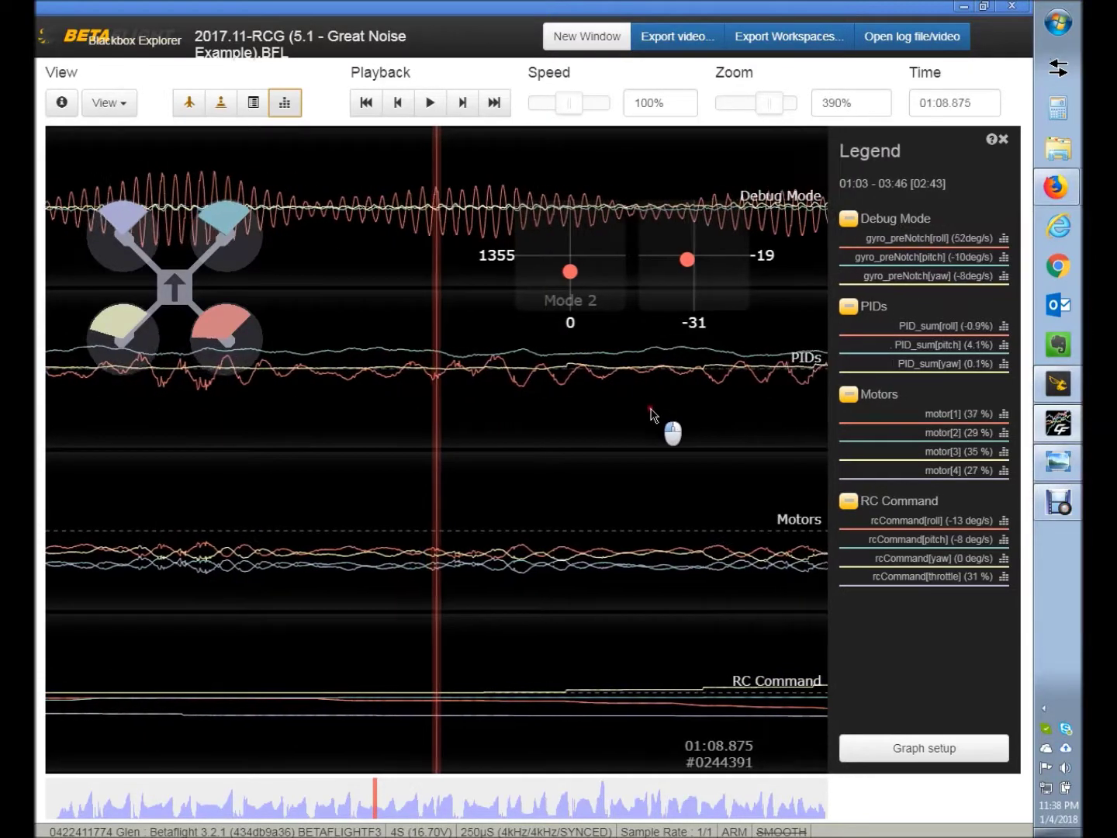
scroll(650, 412, down, 3)
scroll(647, 419, up, 1)
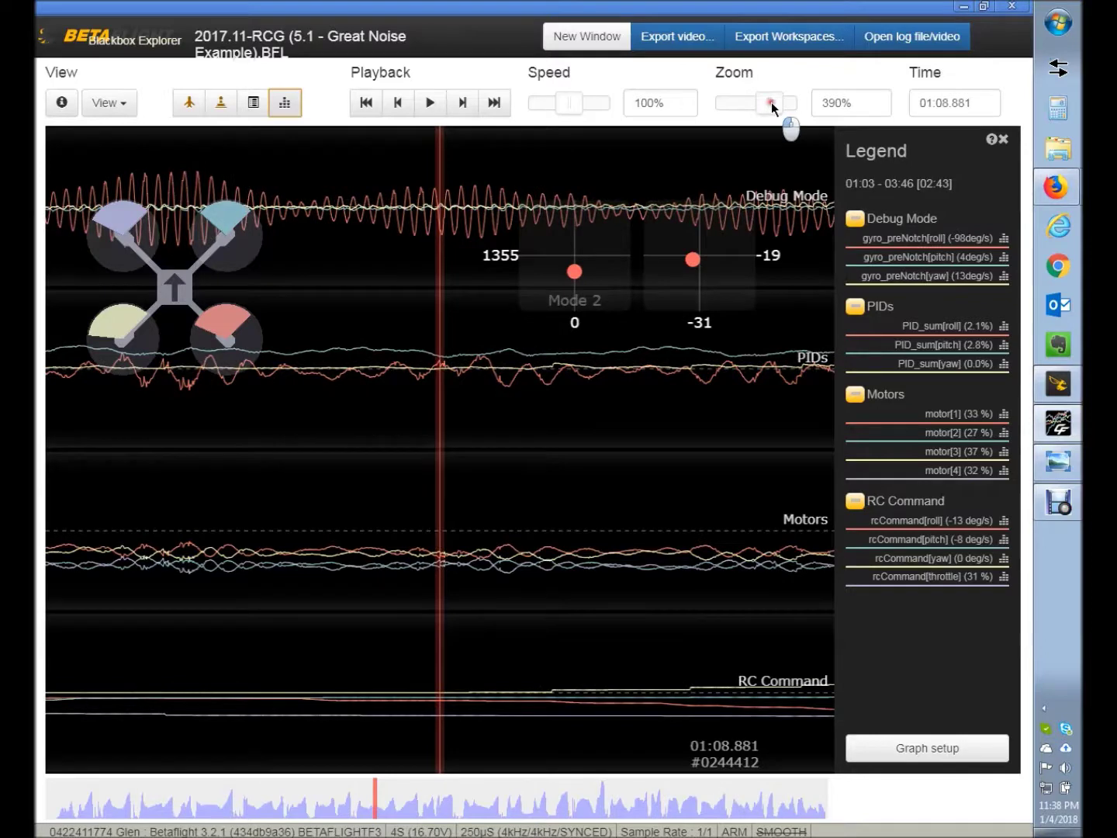
drag(771, 102, 793, 110)
scroll(564, 346, down, 1)
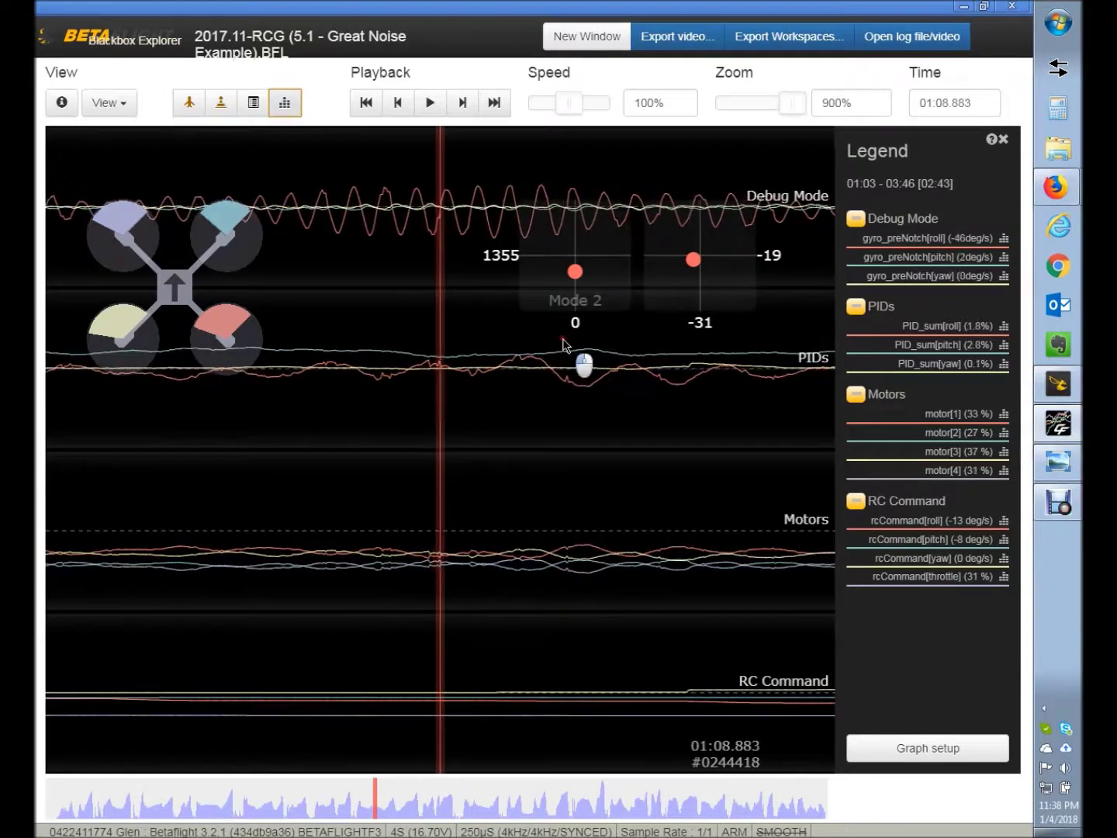
scroll(564, 346, down, 2)
scroll(563, 345, up, 1)
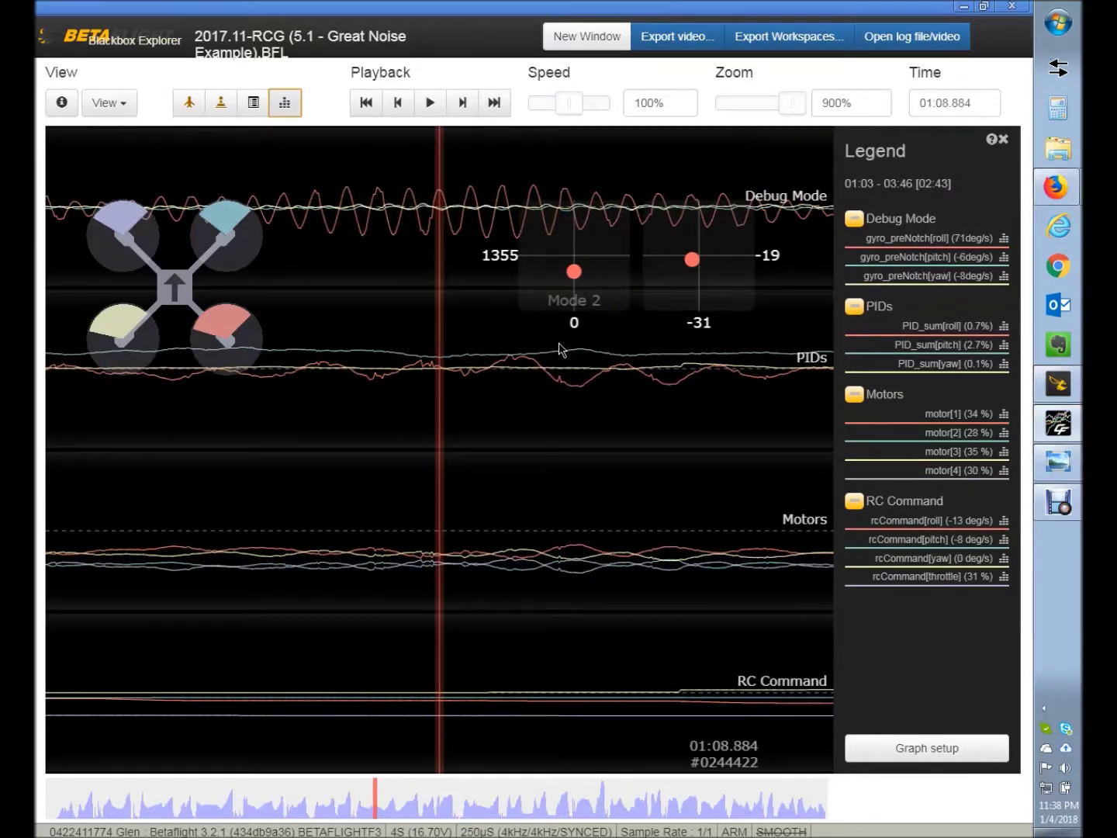
Set a marker at 01:08.884 and measure one gyro oscillation as 238Hz
key(m)
scroll(543, 356, down, 3)
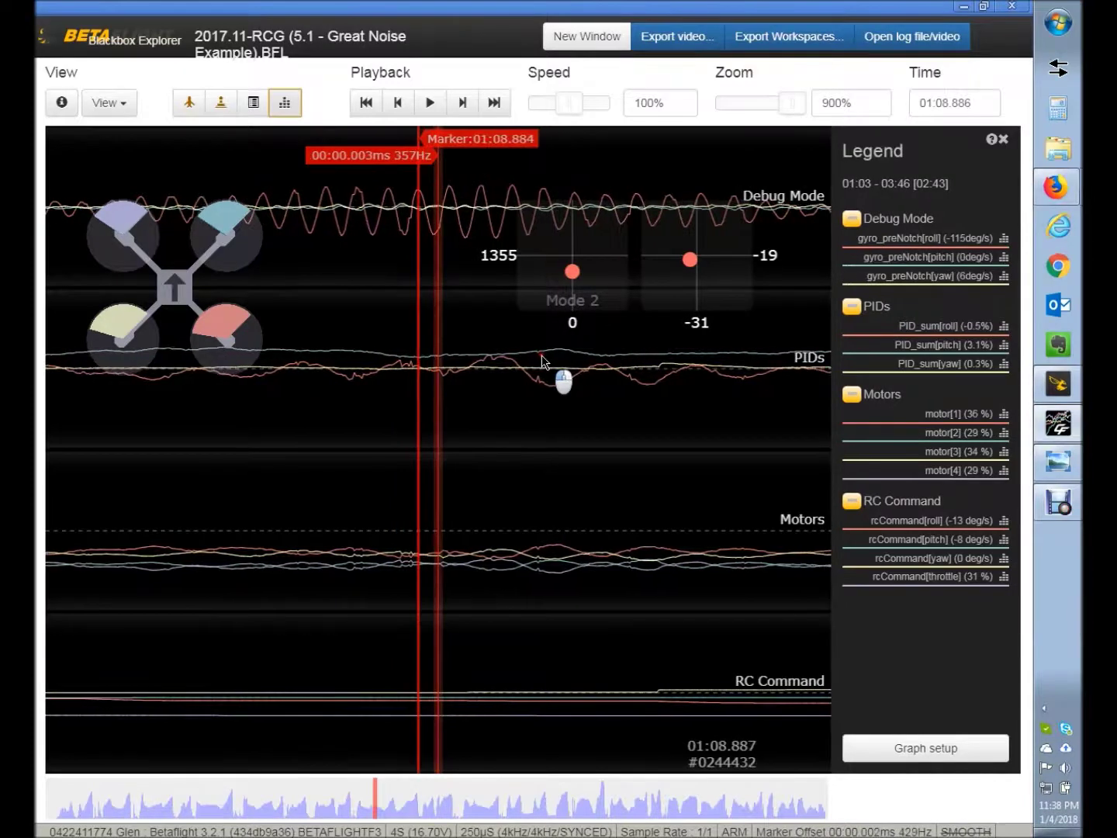
scroll(541, 361, down, 1)
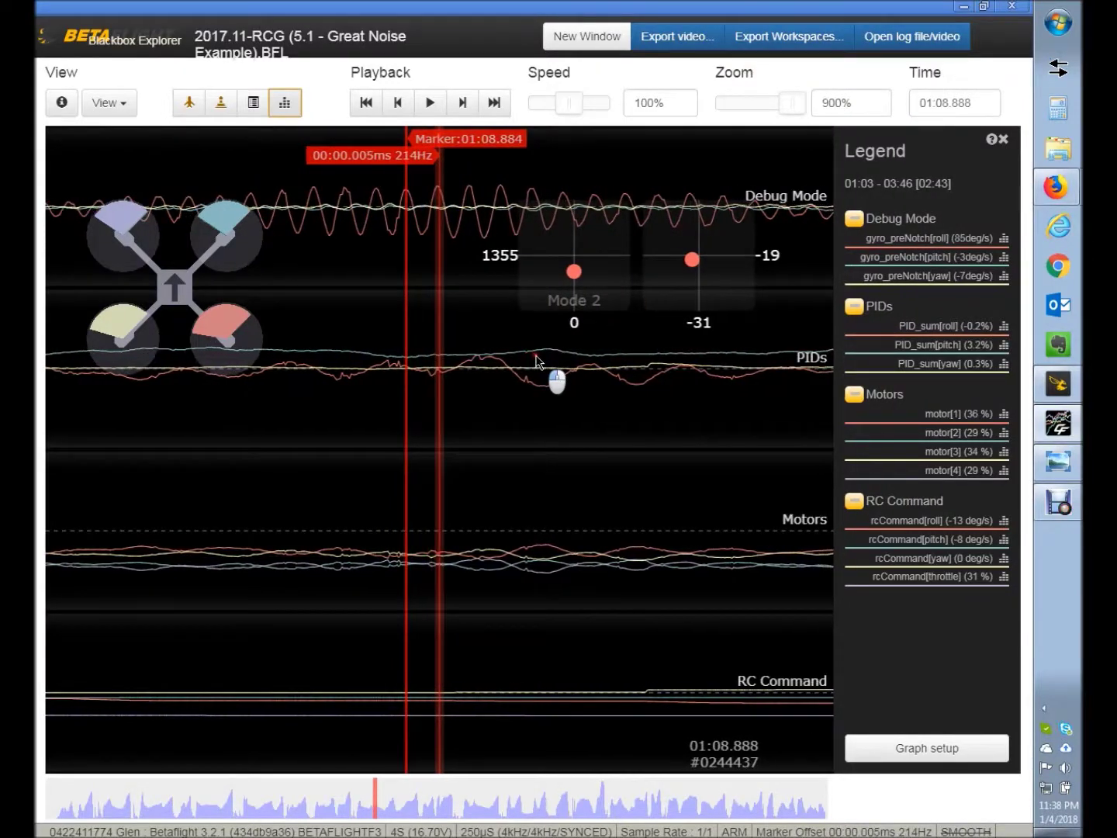
scroll(537, 361, up, 2)
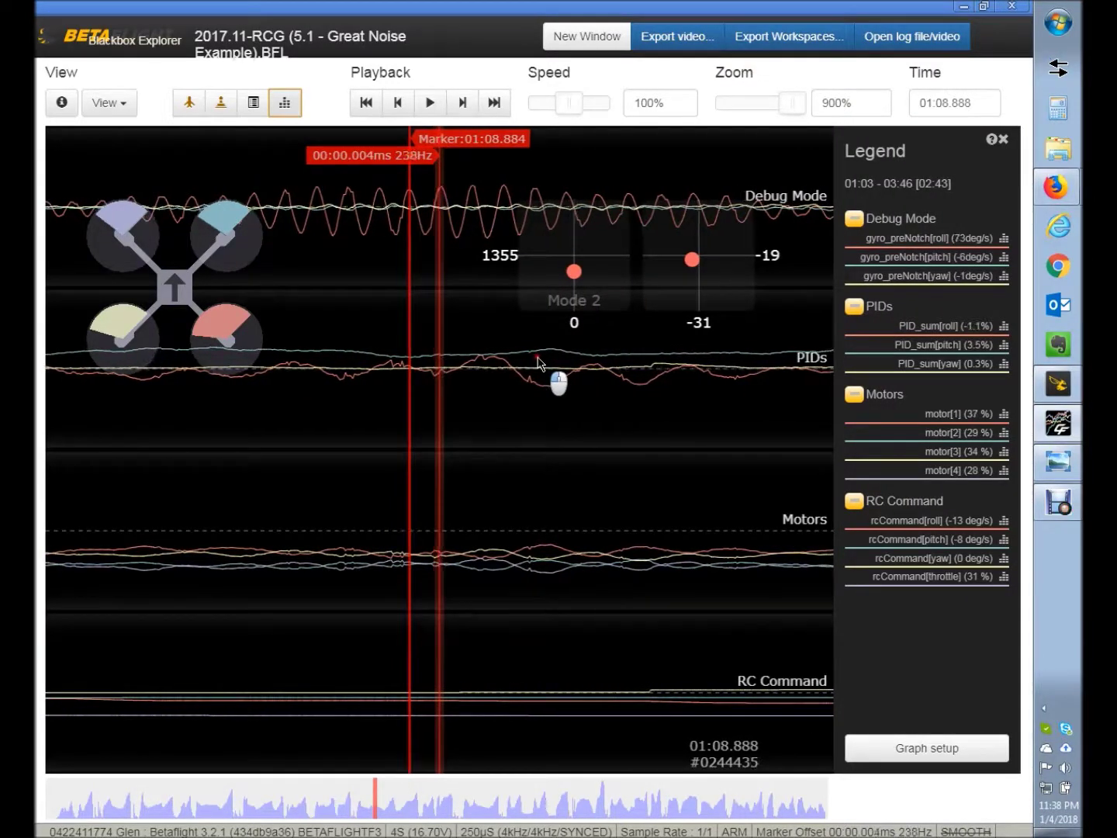
scroll(538, 362, down, 2)
scroll(540, 364, up, 1)
scroll(539, 363, up, 1)
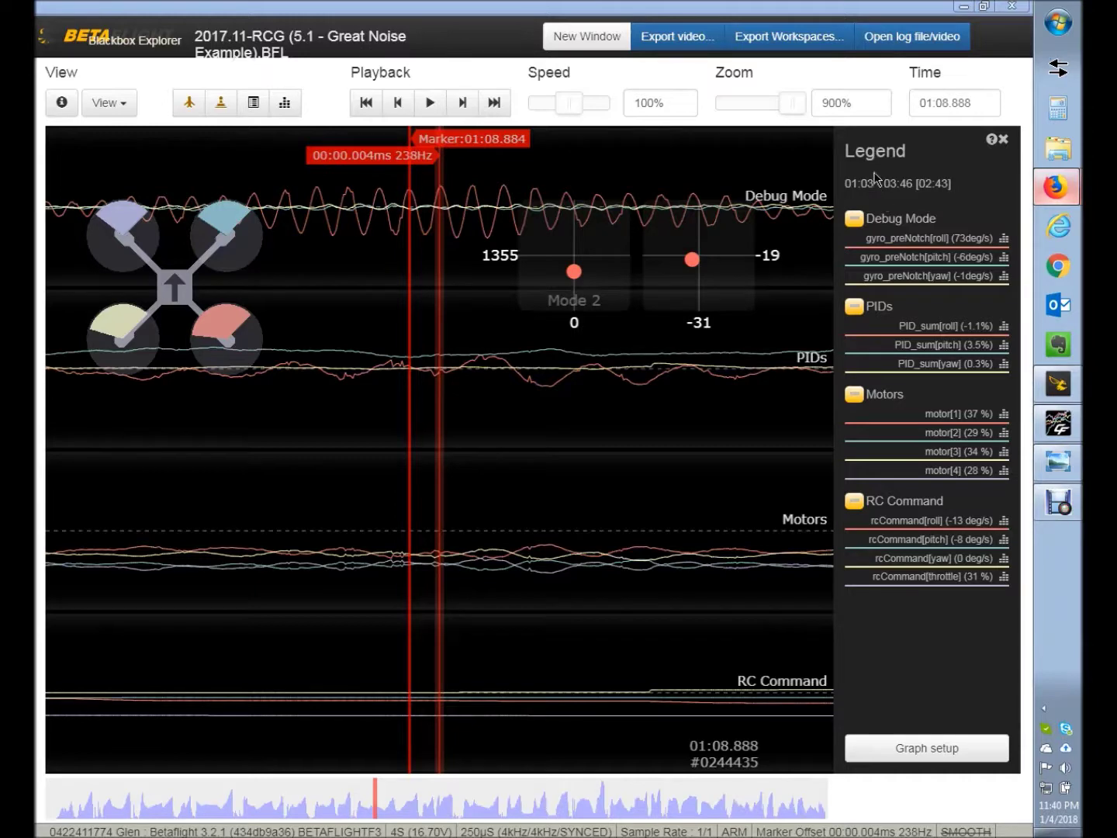
key(alt+Tab)
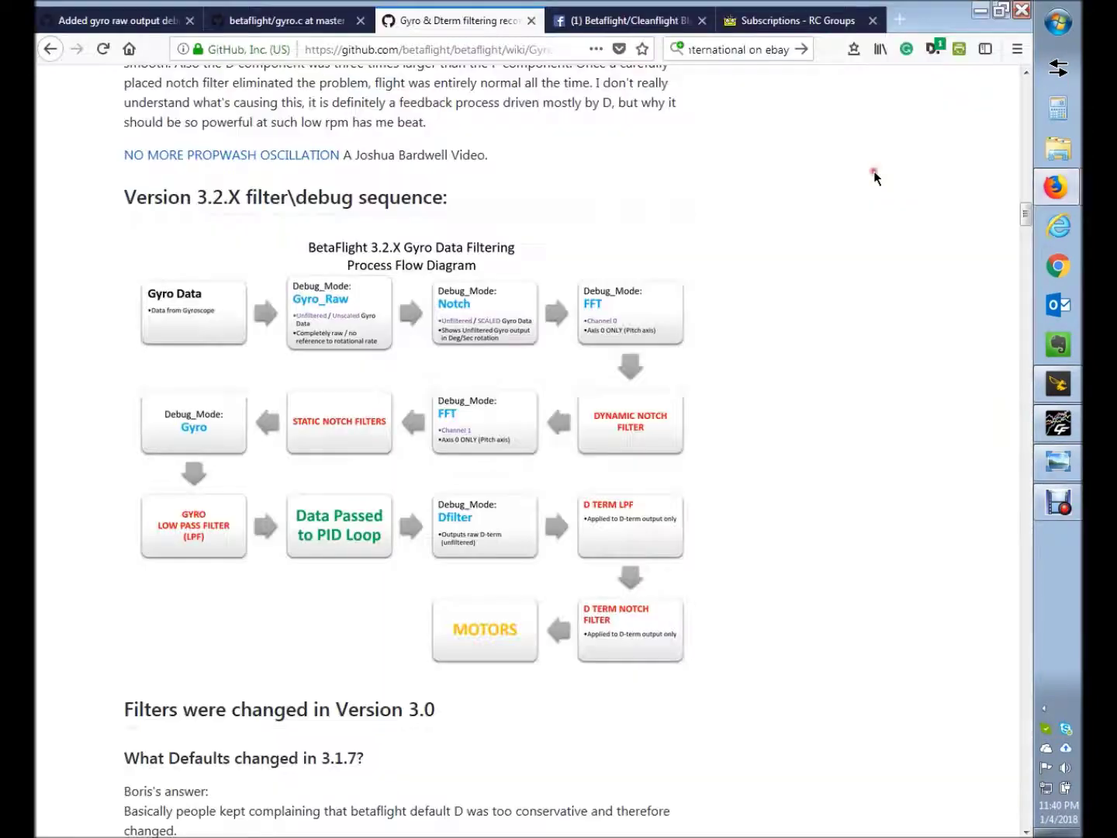
Show the Betaflight/Cleanflight BlackBox Log Review Facebook group, then open the Betaflight group page
click(658, 21)
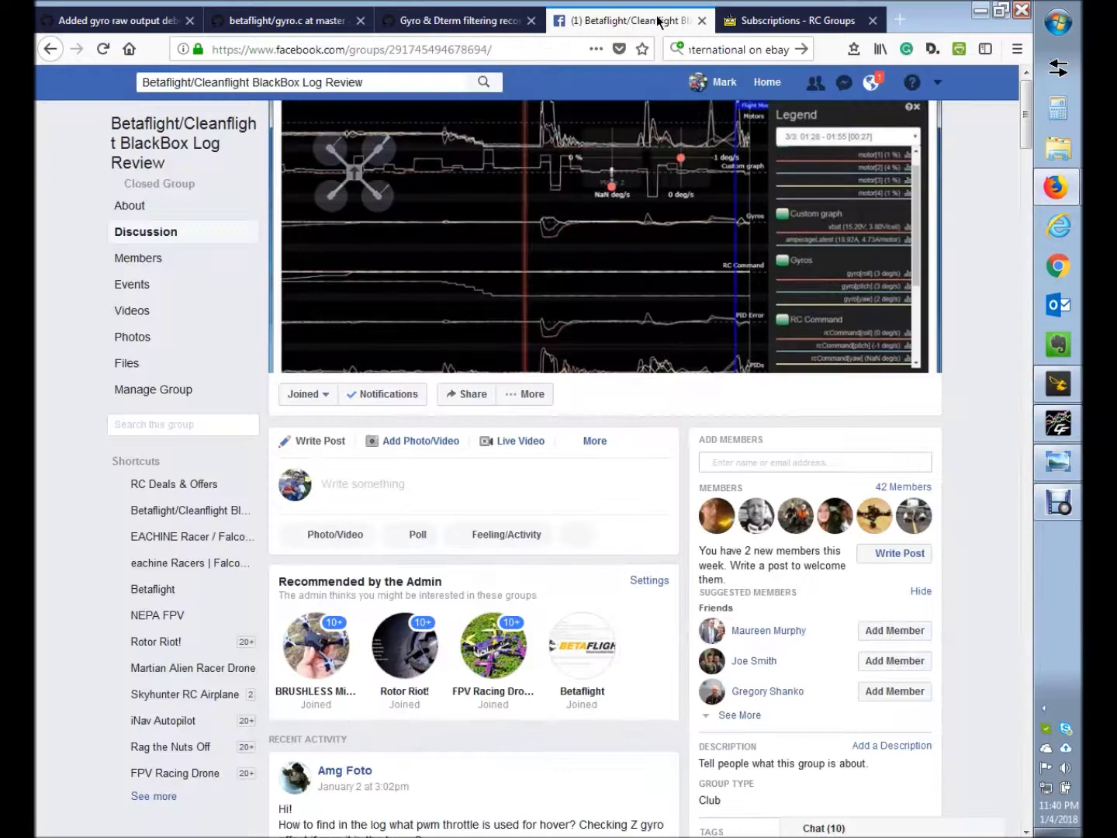
click(180, 517)
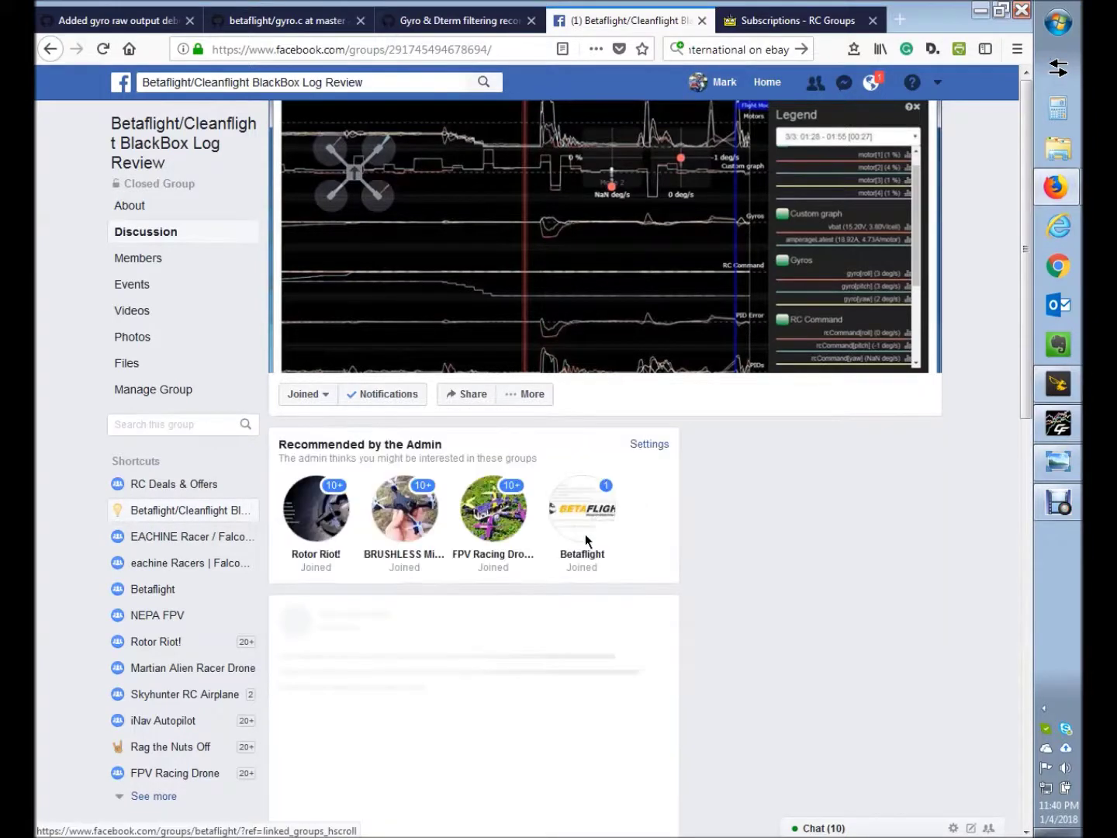
Bring up the RC Groups Subscriptions page and scroll through its seven subscribed threads
click(784, 21)
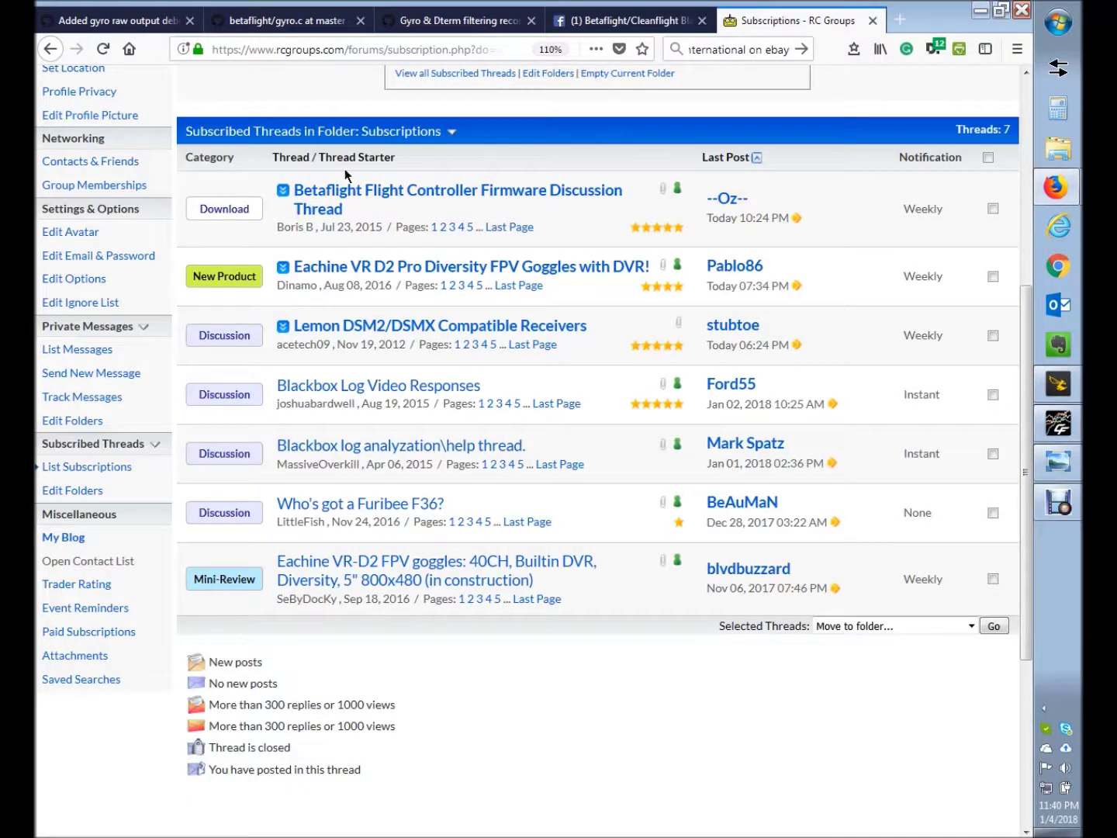
scroll(341, 193, up, 5)
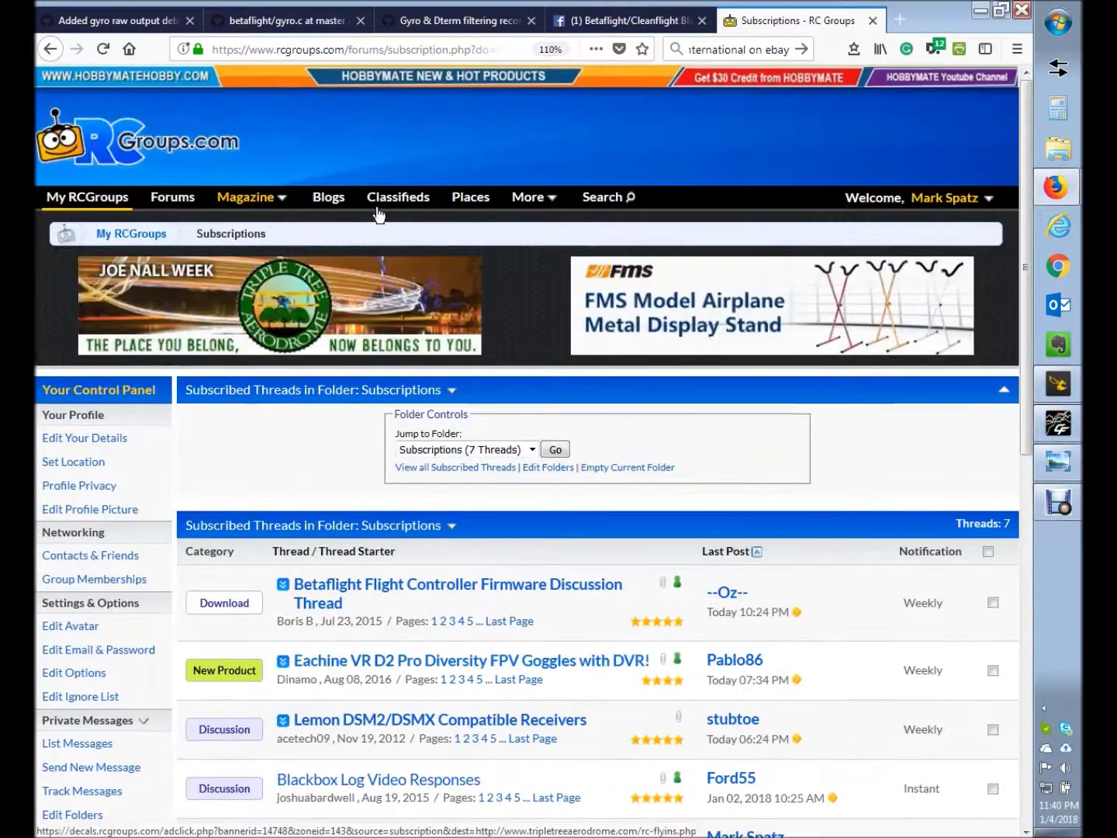
scroll(387, 233, down, 5)
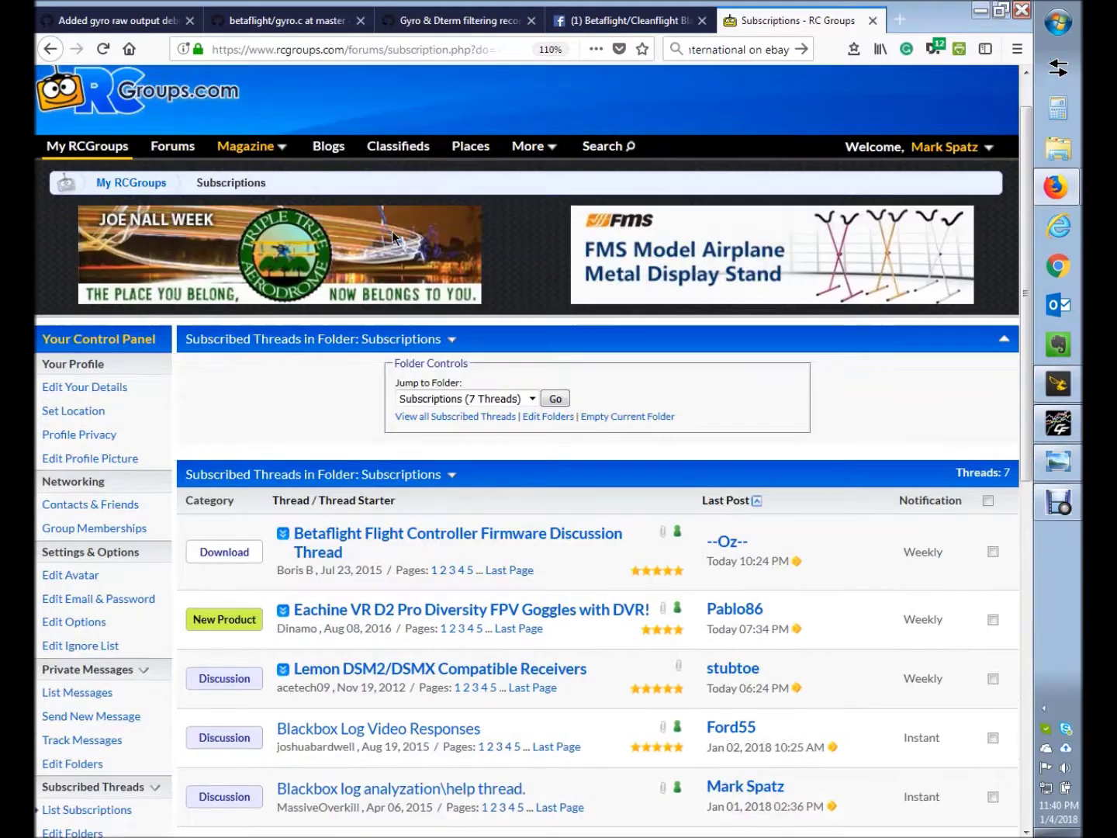